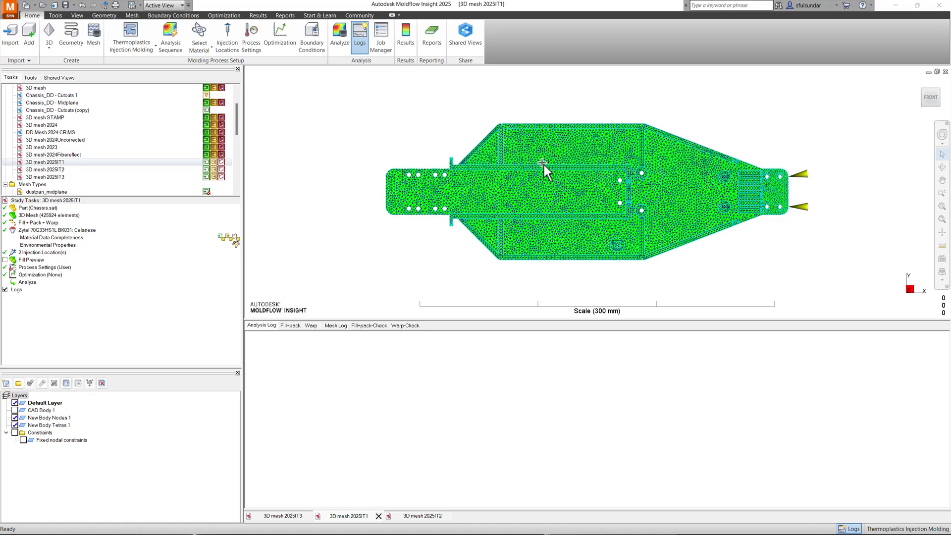
# Hide the analysis logs of the 3D mesh 2025IT1 study to give the chassis model more room
pyautogui.click(853, 528)
pyautogui.moveTo(471, 397); pyautogui.dragTo(385, 297, button='middle')
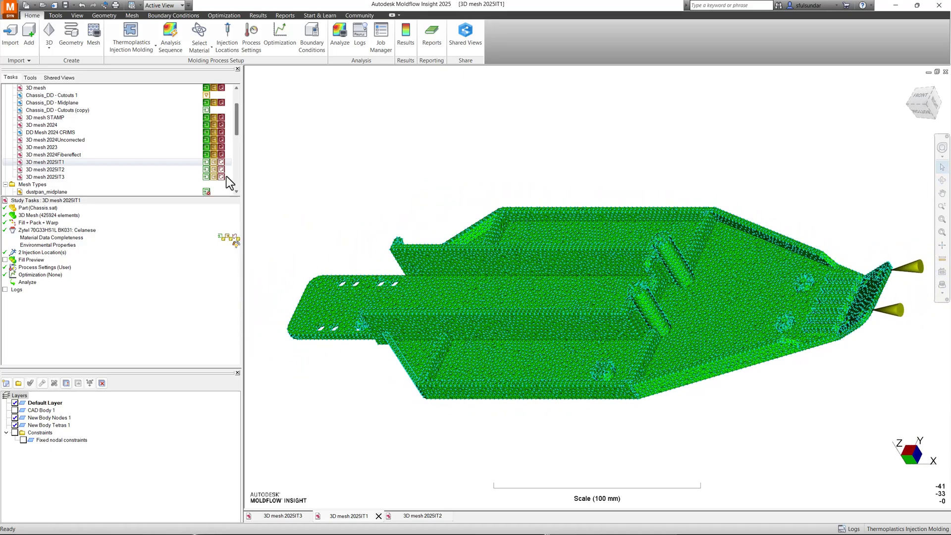
pyautogui.moveTo(94, 170)
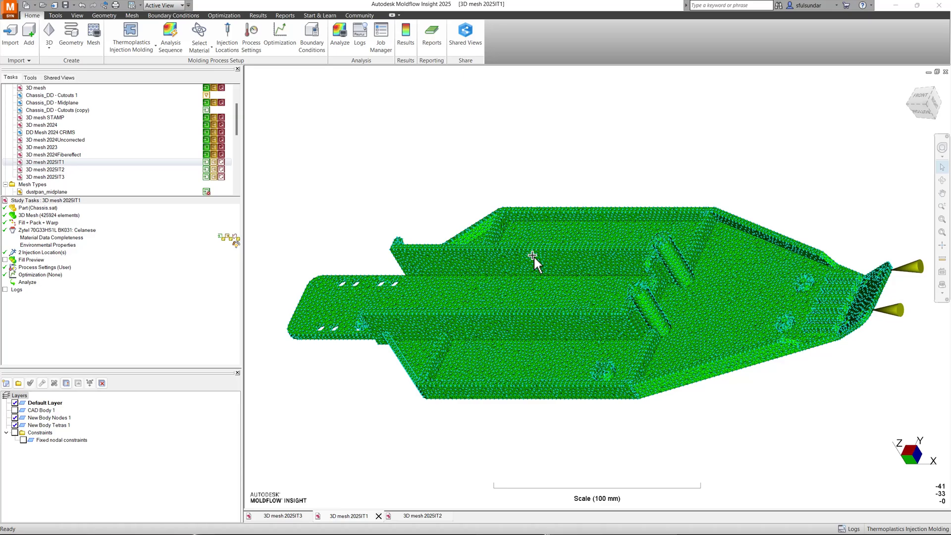
# Switch to File Explorer and open the folder C:\ProgramData\Autodesk\SimulationCompute\v2\config
pyautogui.press('super+e')
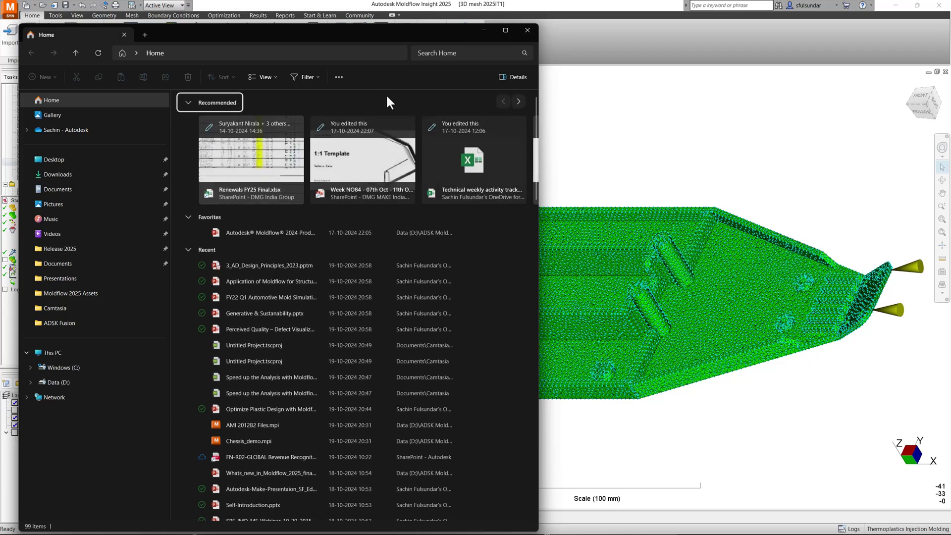
pyautogui.click(63, 368)
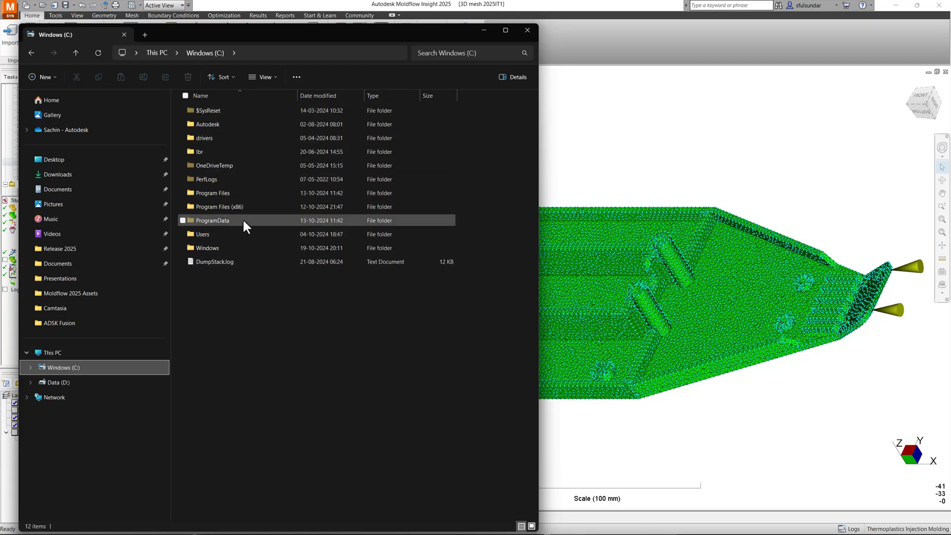
pyautogui.doubleClick(214, 221)
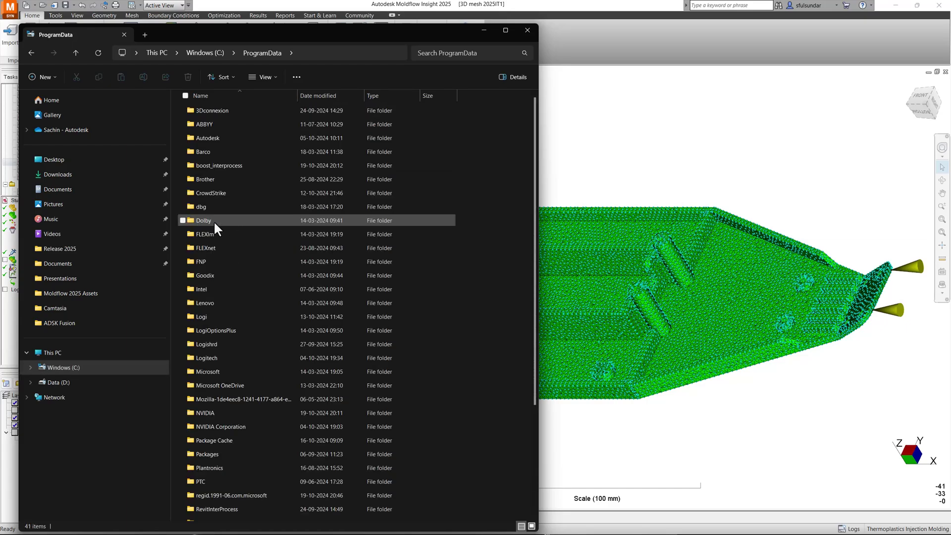
pyautogui.doubleClick(218, 137)
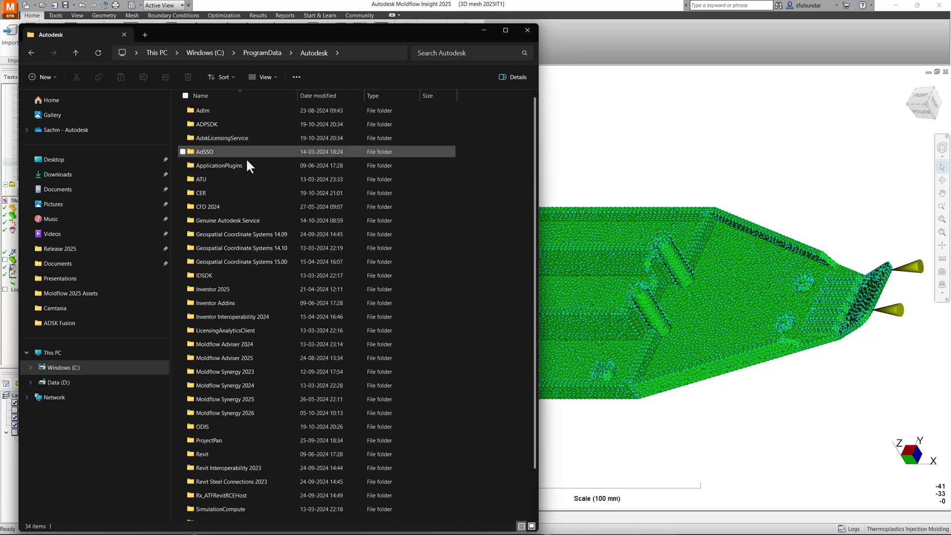
pyautogui.scroll(-2, 270, 352)
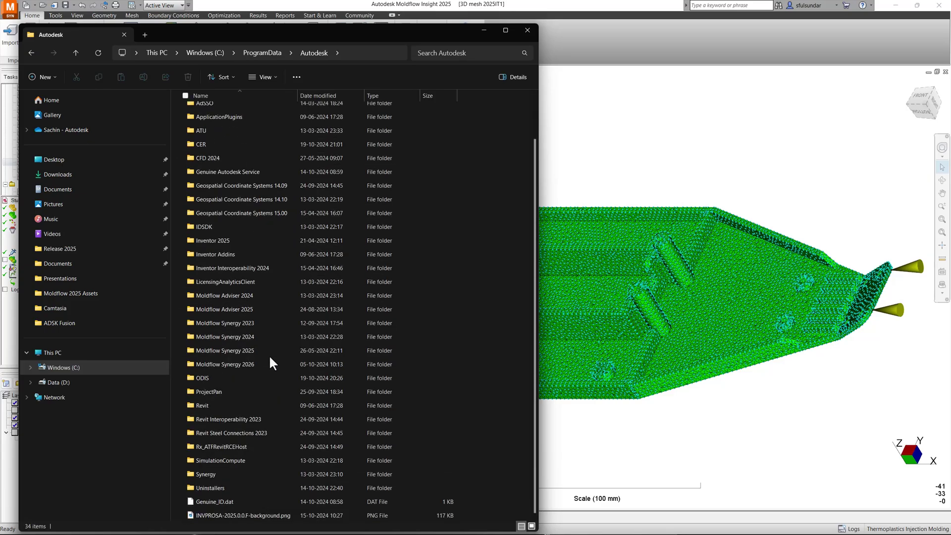
pyautogui.doubleClick(215, 461)
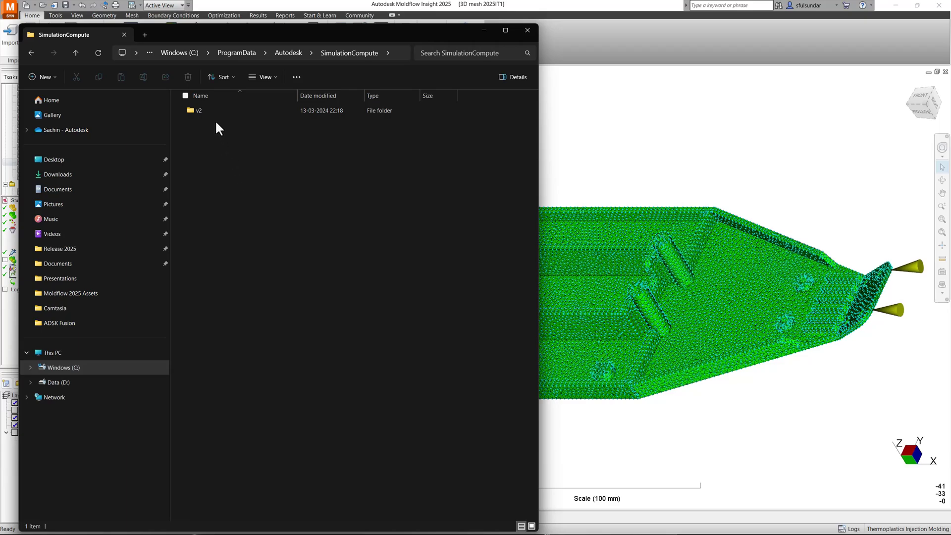
pyautogui.doubleClick(197, 111)
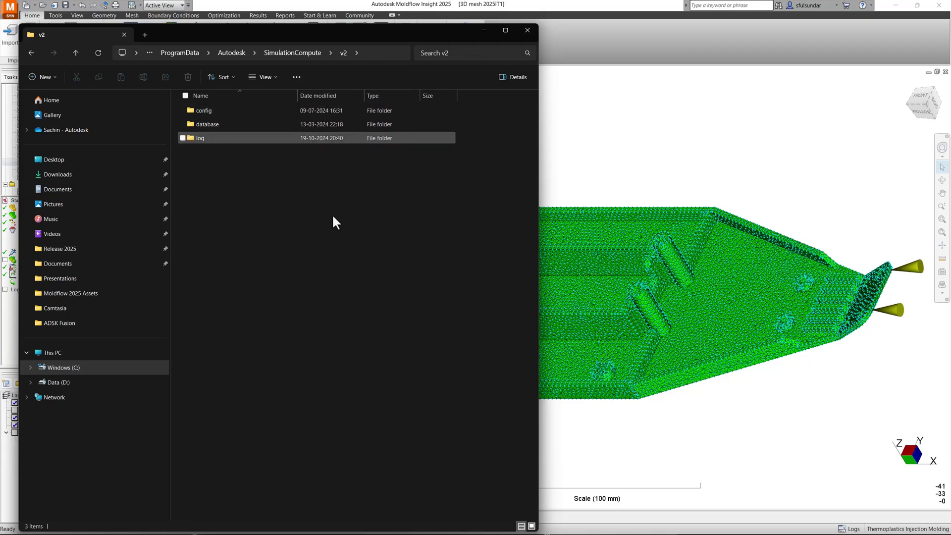
pyautogui.doubleClick(212, 111)
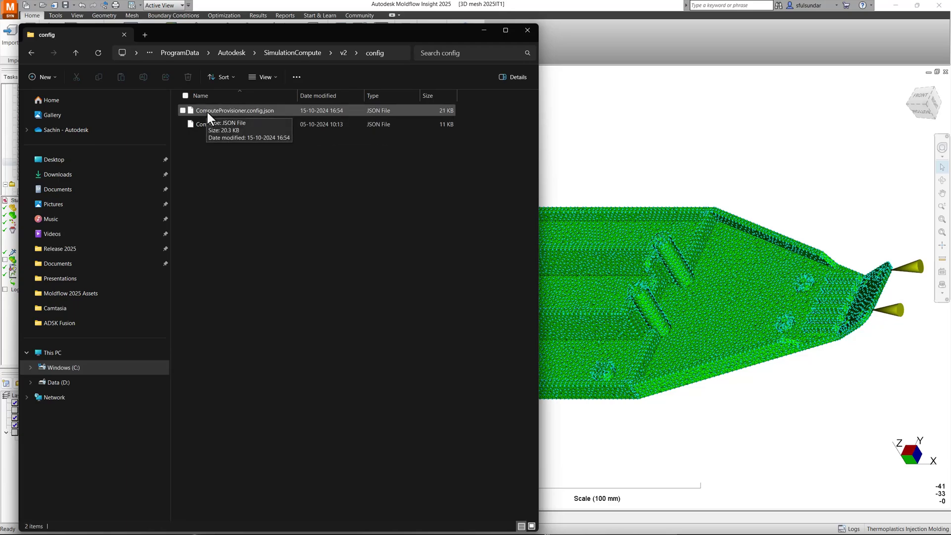
# Open ComputeProvisioner.config.json for editing in Notepad++
pyautogui.rightClick(259, 111)
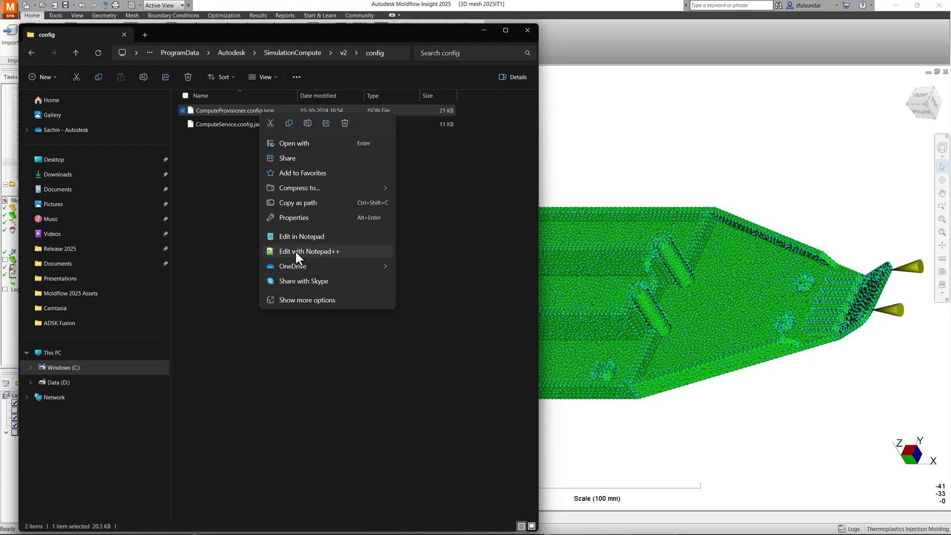
pyautogui.click(314, 364)
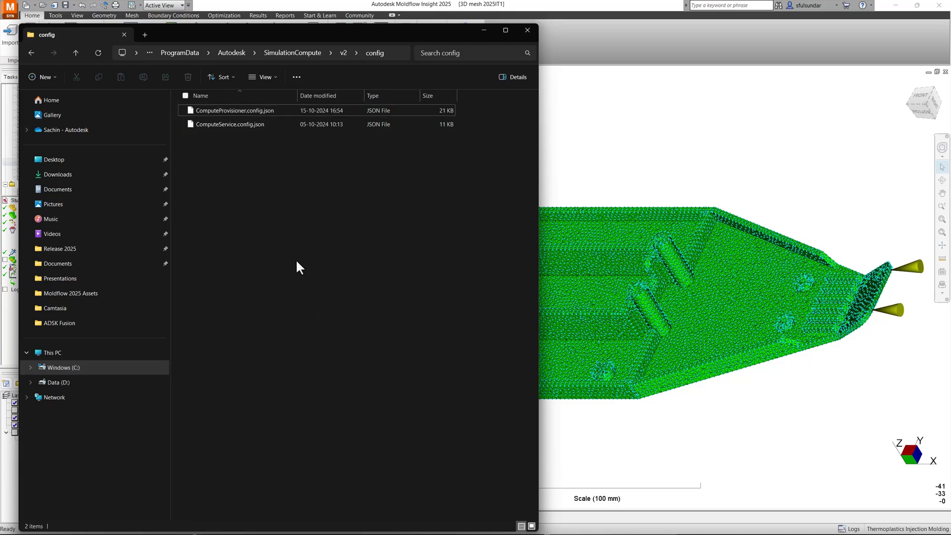
pyautogui.rightClick(229, 113)
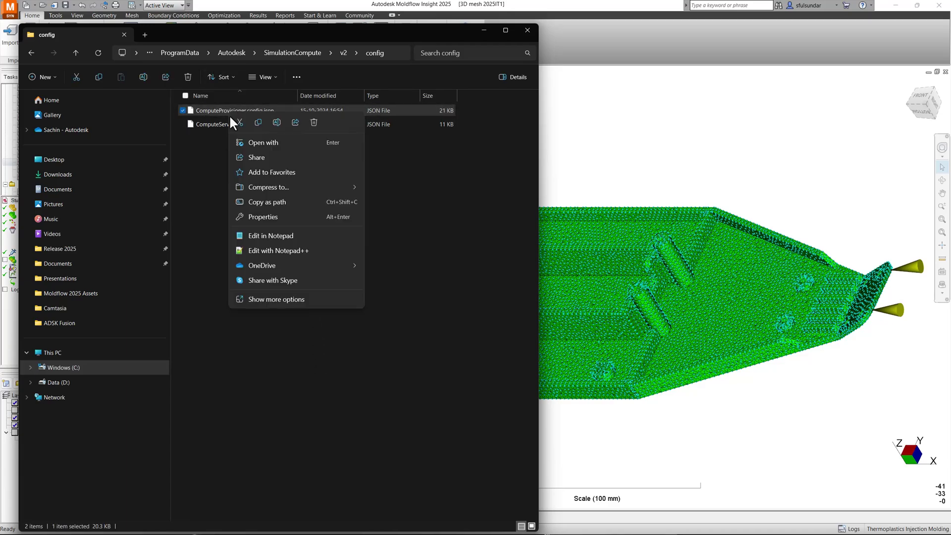
pyautogui.click(280, 251)
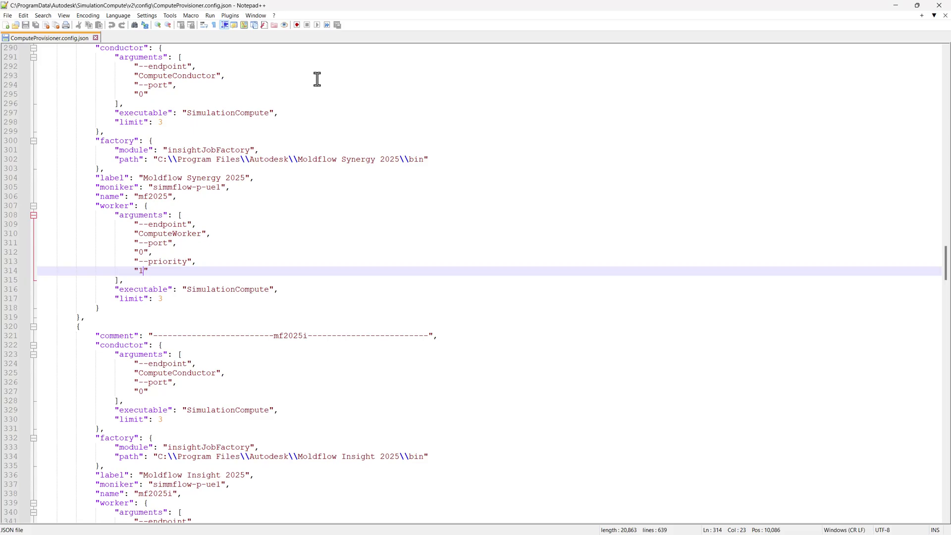
# Search the configuration file for "-priority" and go through its occurrences until the search wraps to the Moldflow Synergy 2025 entry
pyautogui.hotkey('ctrl', 'f')
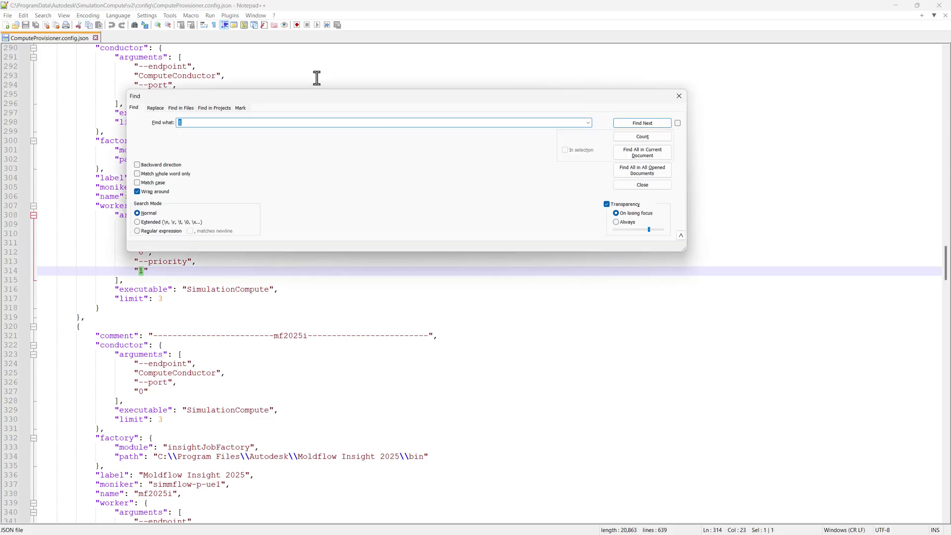
pyautogui.moveTo(287, 99); pyautogui.dragTo(388, 204)
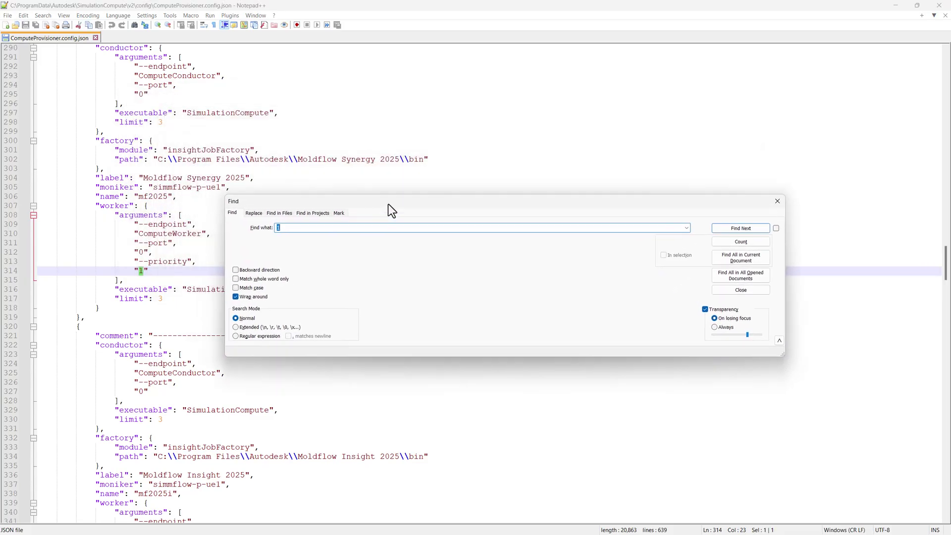
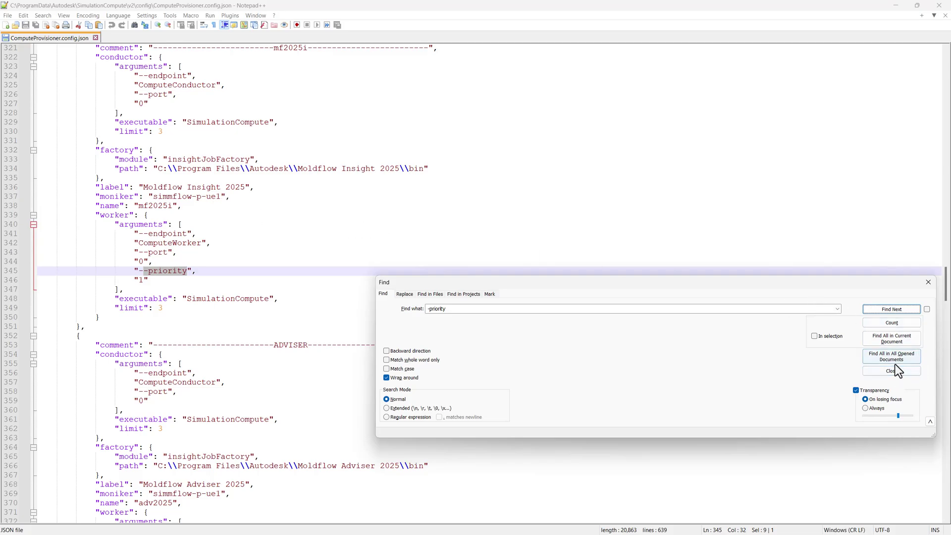
pyautogui.click(892, 309)
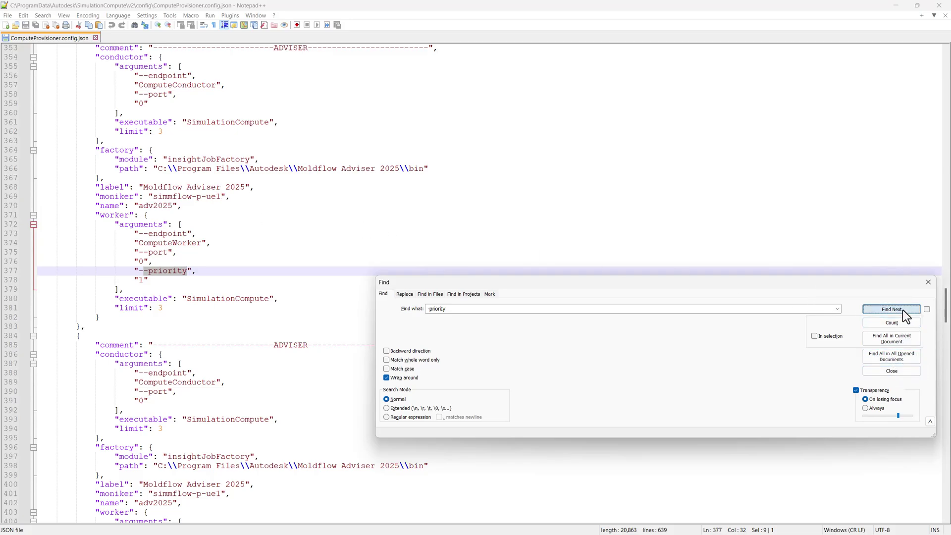
pyautogui.click(891, 309)
pyautogui.click(892, 309)
pyautogui.click(892, 309)
pyautogui.click(902, 312)
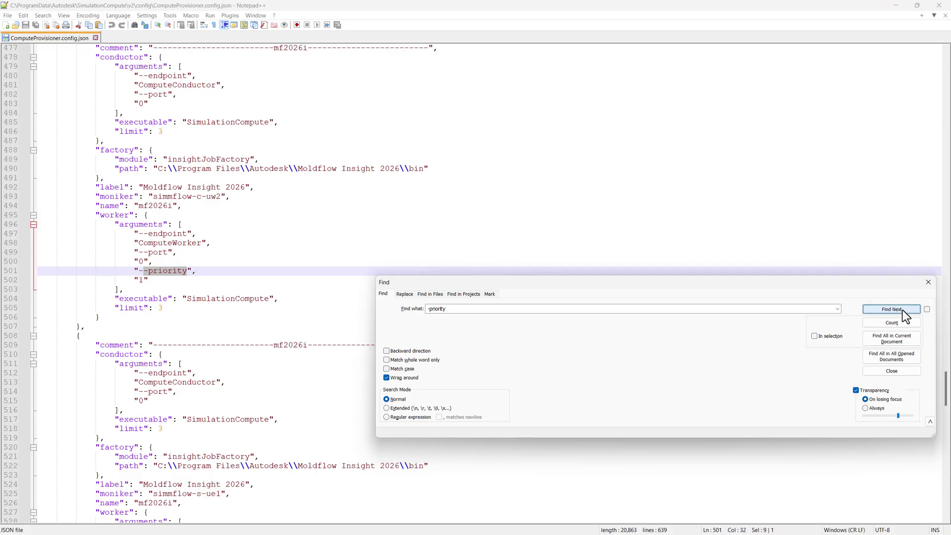
pyautogui.click(902, 312)
pyautogui.click(902, 312)
pyautogui.click(903, 312)
pyautogui.click(891, 309)
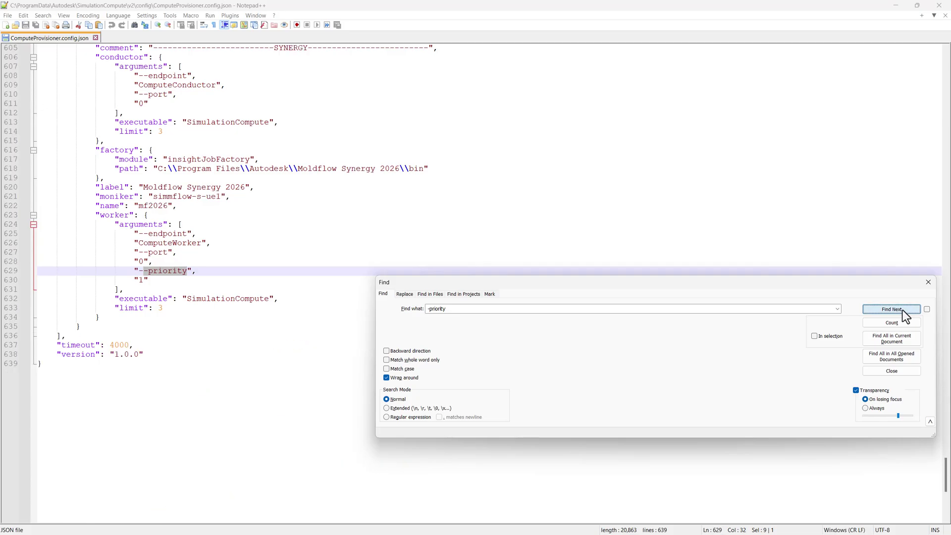
pyautogui.click(892, 309)
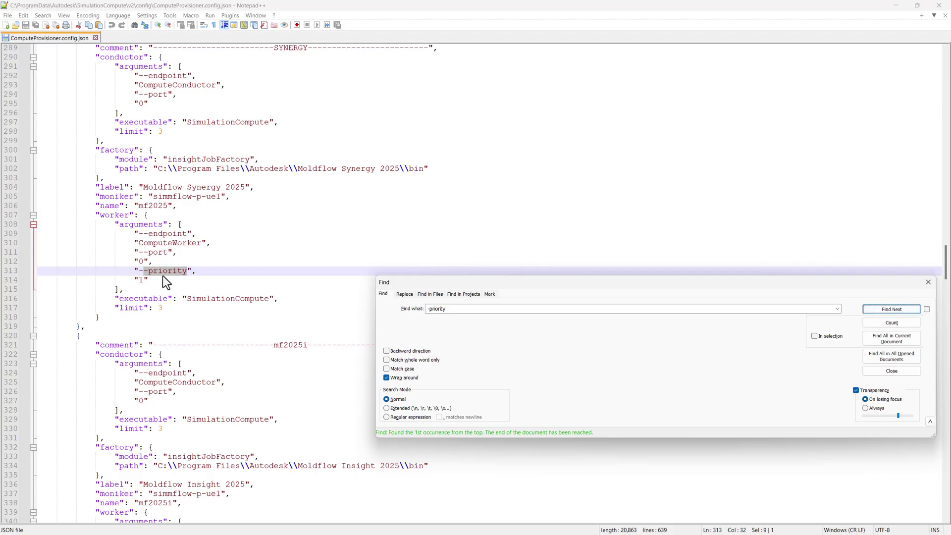
# Set the worker's --priority value to "2" in the Moldflow Synergy 2025 entry
pyautogui.click(162, 189)
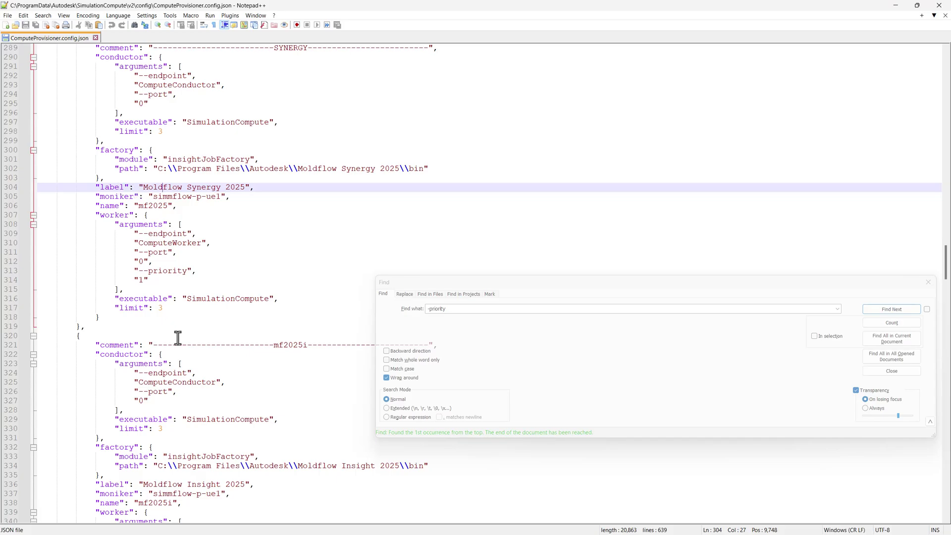
pyautogui.click(153, 273)
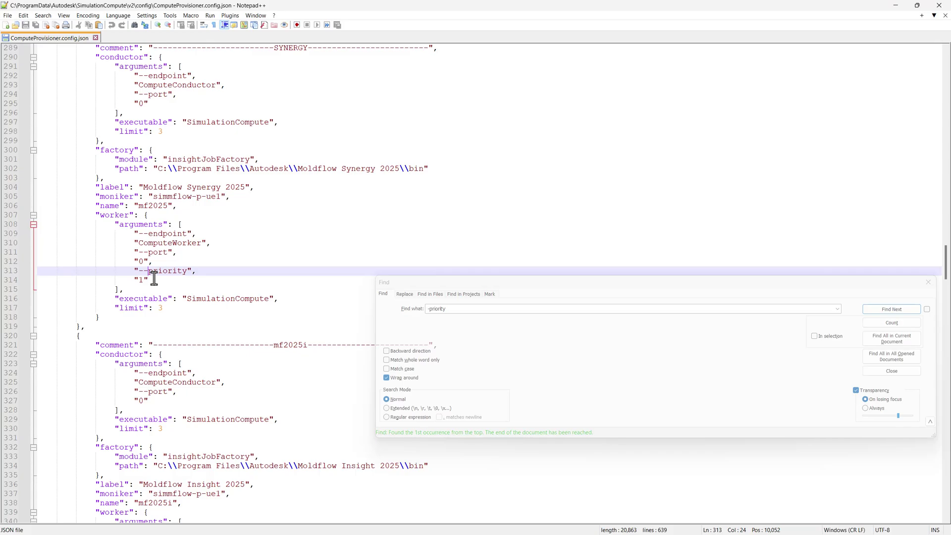
pyautogui.click(153, 280)
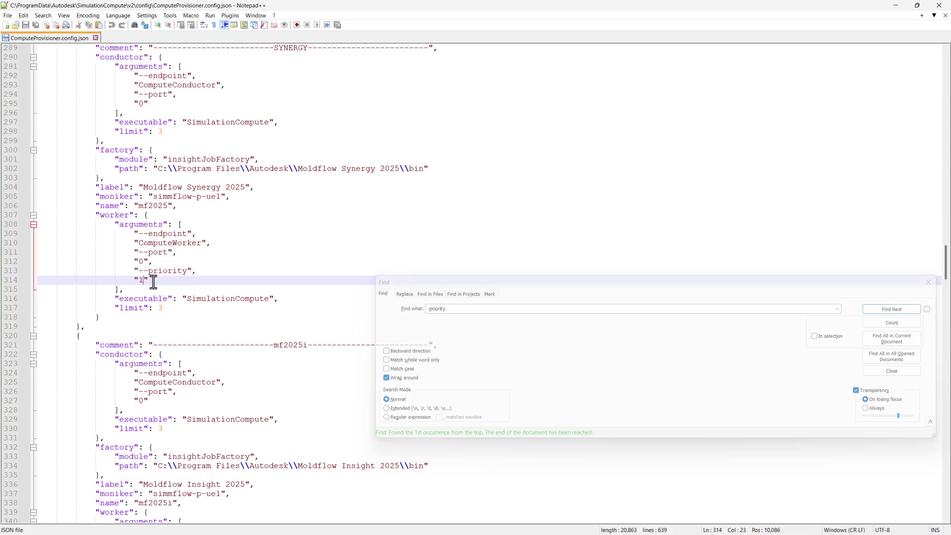
pyautogui.press('BackSpace')
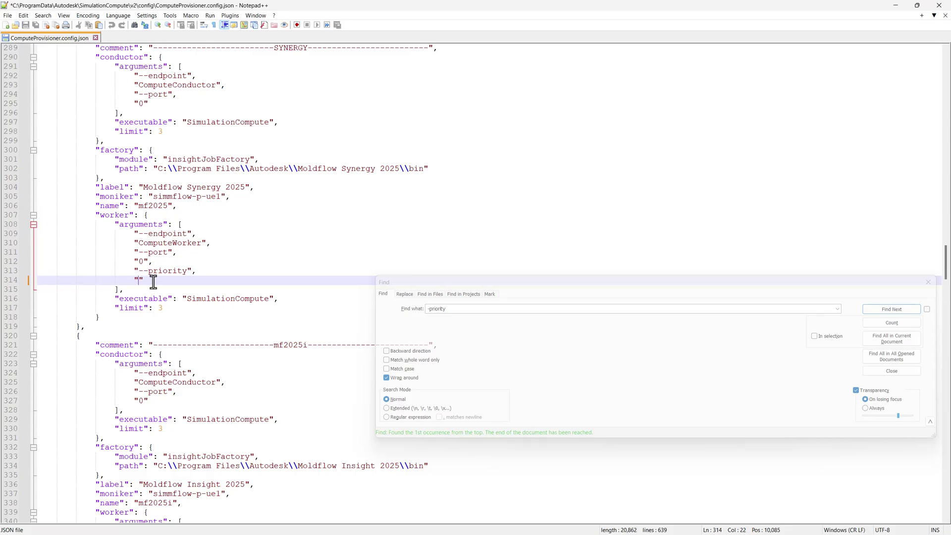
pyautogui.write('2')
# Find the next priority setting, set it to "2" for the Moldflow Insight 2025 worker, and end the search
pyautogui.click(691, 286)
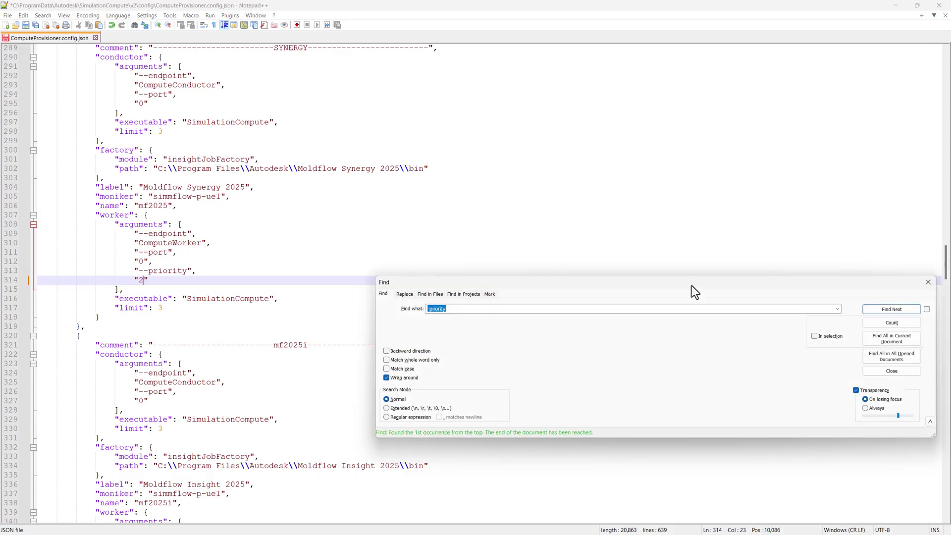
pyautogui.moveTo(691, 285); pyautogui.dragTo(691, 285)
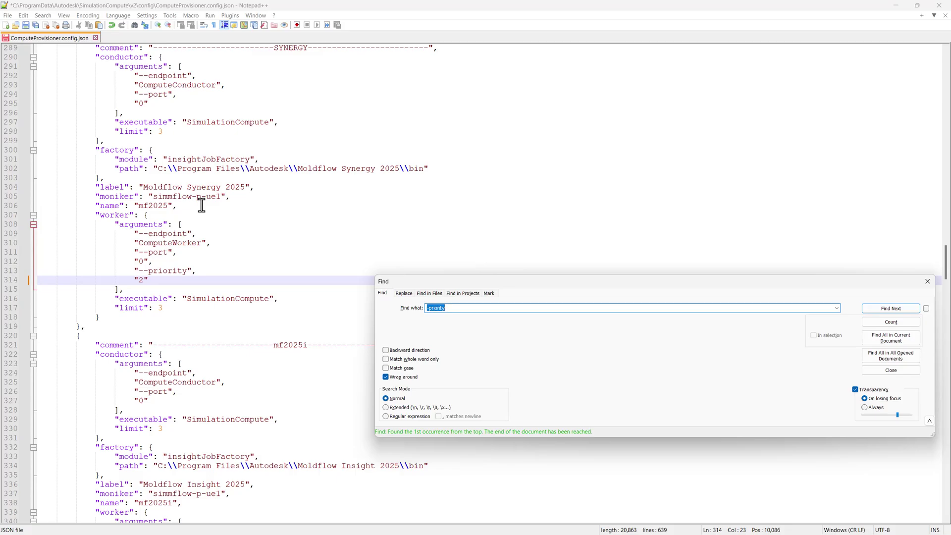
pyautogui.click(892, 310)
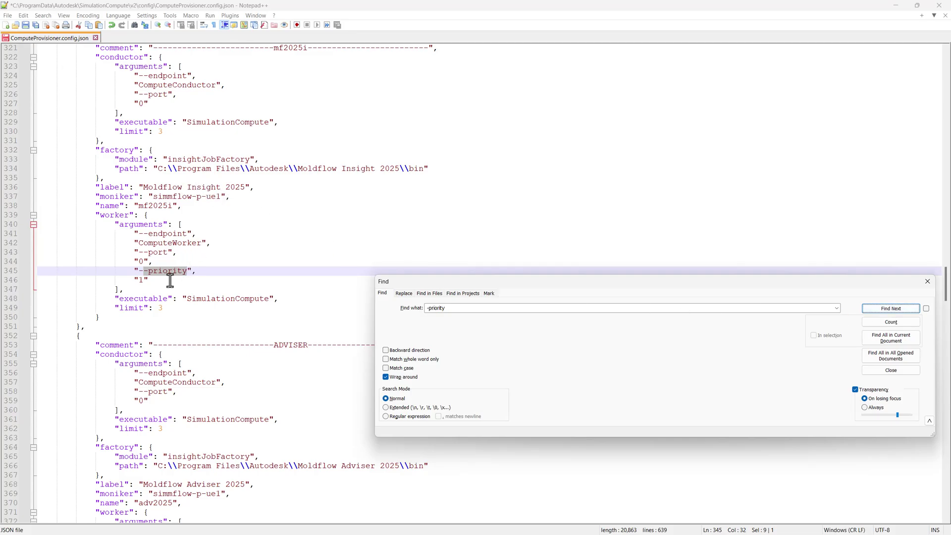
pyautogui.click(143, 281)
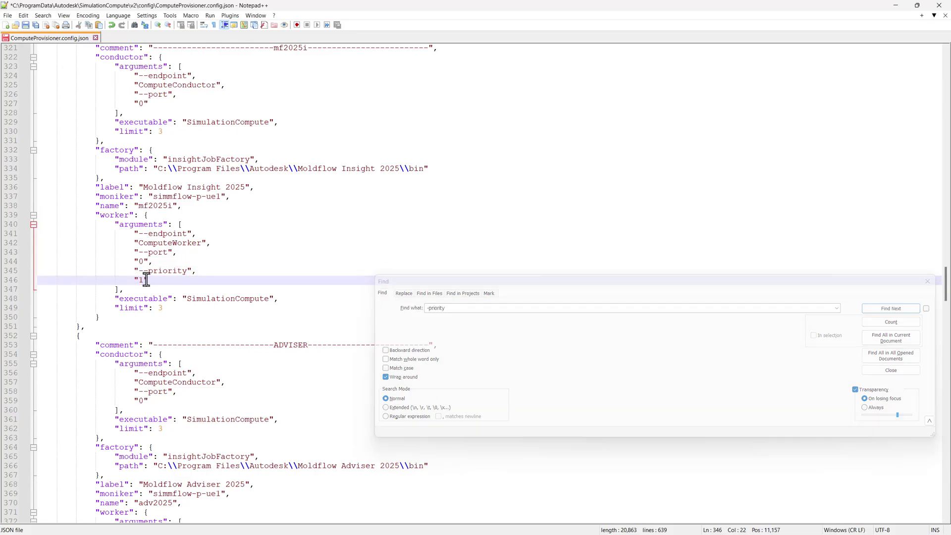
pyautogui.moveTo(143, 280); pyautogui.dragTo(139, 280)
pyautogui.write('2')
pyautogui.click(926, 281)
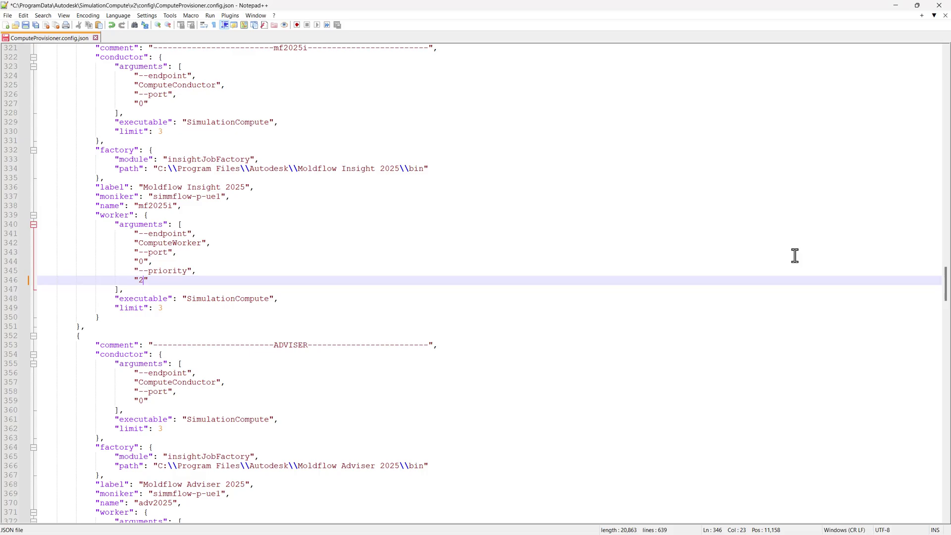
# Save the edited configuration file and agree to relaunch Notepad++ in Administrator mode
pyautogui.click(7, 15)
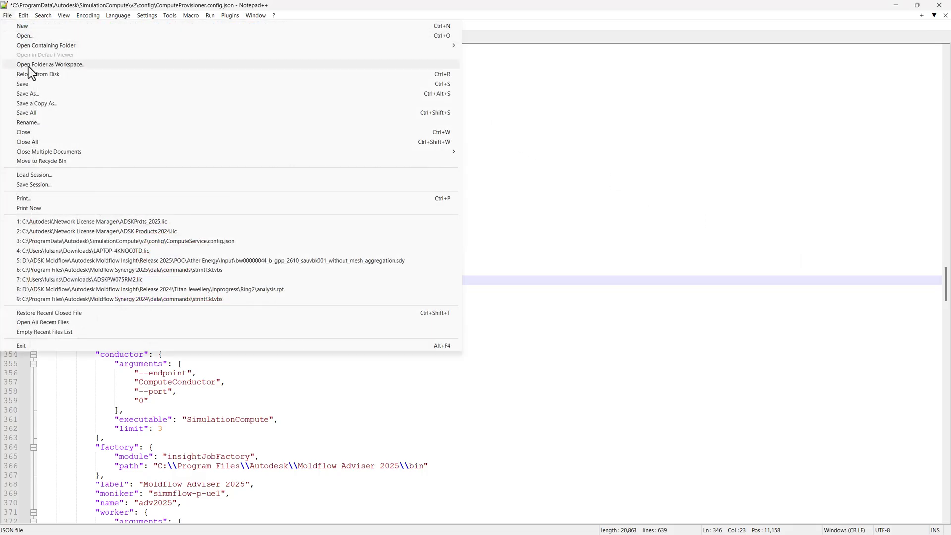
pyautogui.click(30, 85)
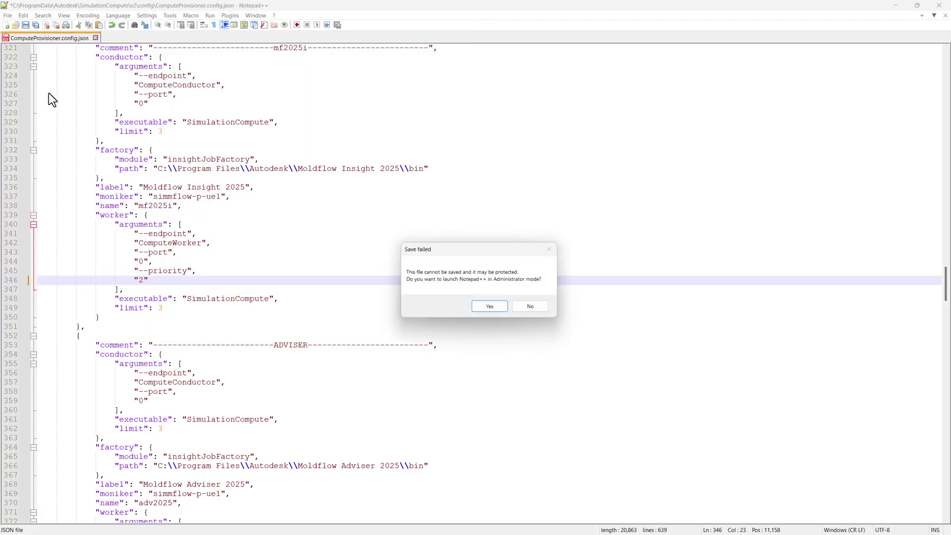
pyautogui.click(490, 307)
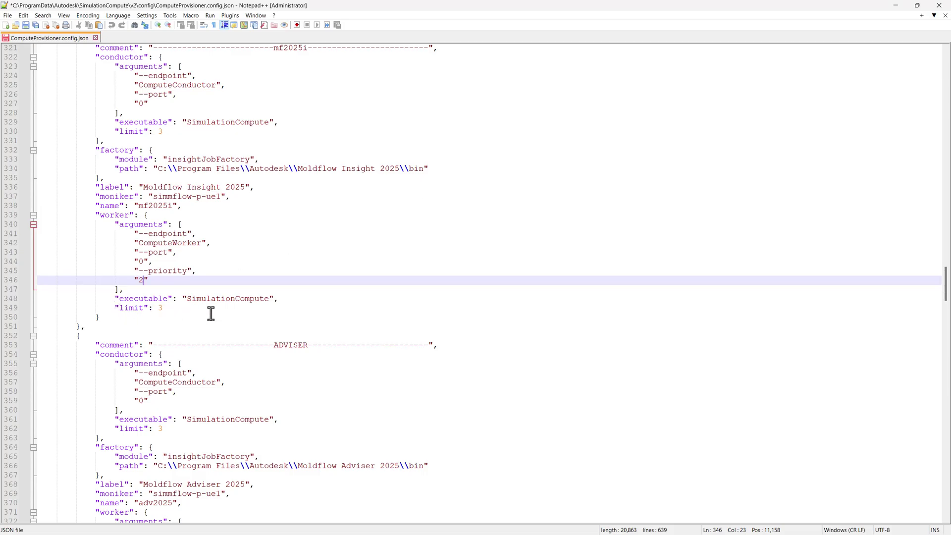
# Select the worker's limit value in the Moldflow Insight 2025 entry
pyautogui.click(159, 309)
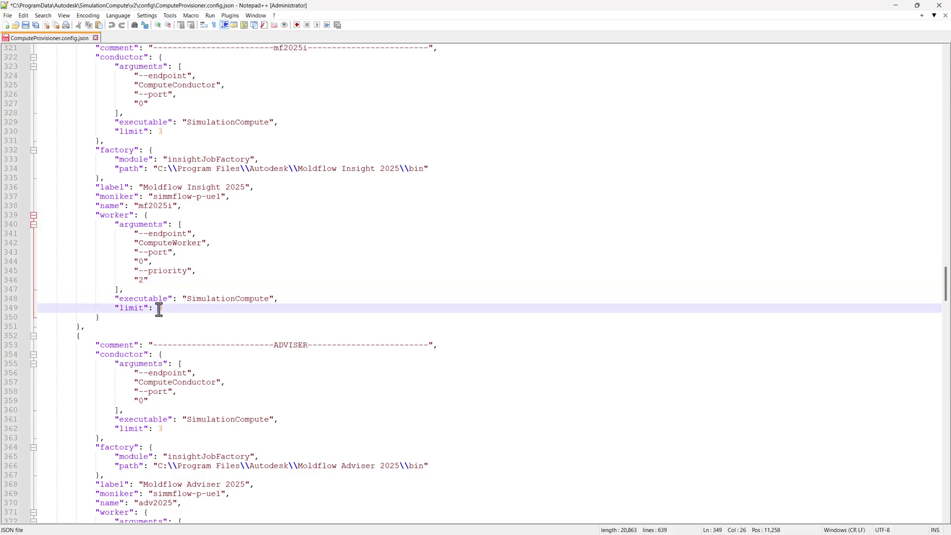
pyautogui.doubleClick(161, 309)
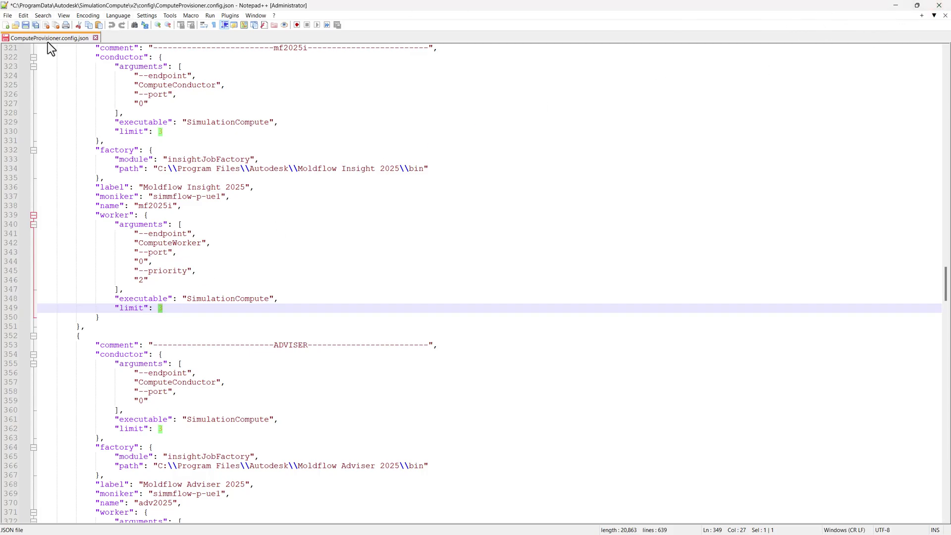
# Close ComputeProvisioner.config.json with its changes saved and exit Notepad++
pyautogui.click(94, 38)
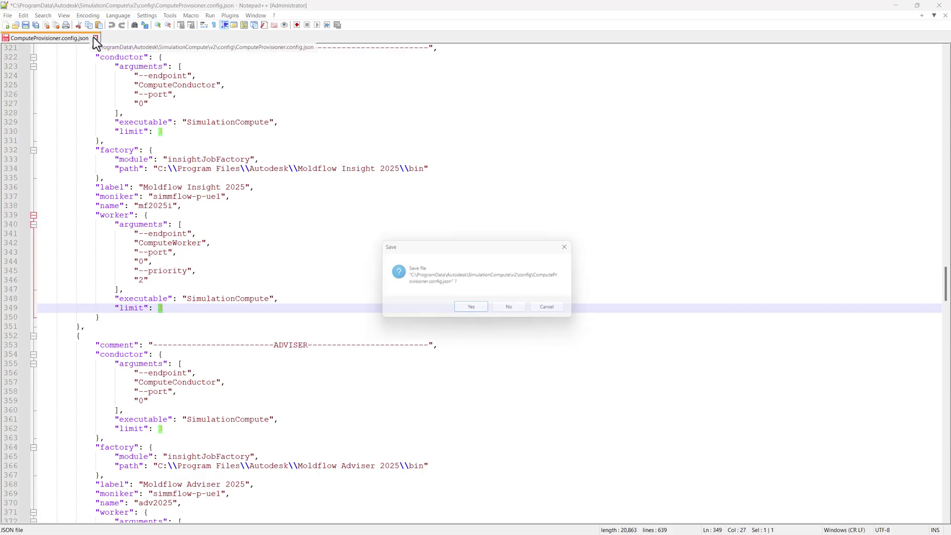
pyautogui.click(473, 310)
pyautogui.click(939, 5)
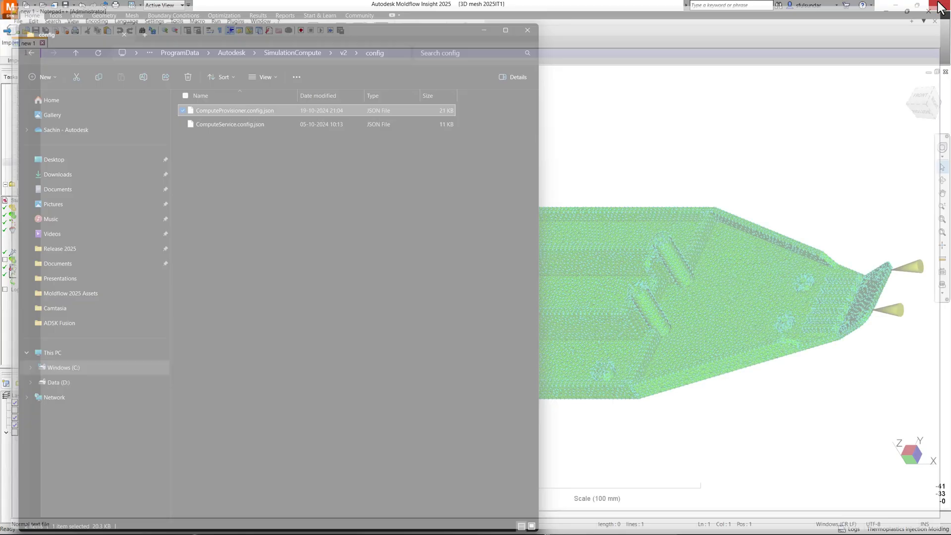
# Switch to Moldflow Insight and launch the analysis of study 3D mesh 2025IT1 on Localhost using Moldflow Insight 2025
pyautogui.click(602, 97)
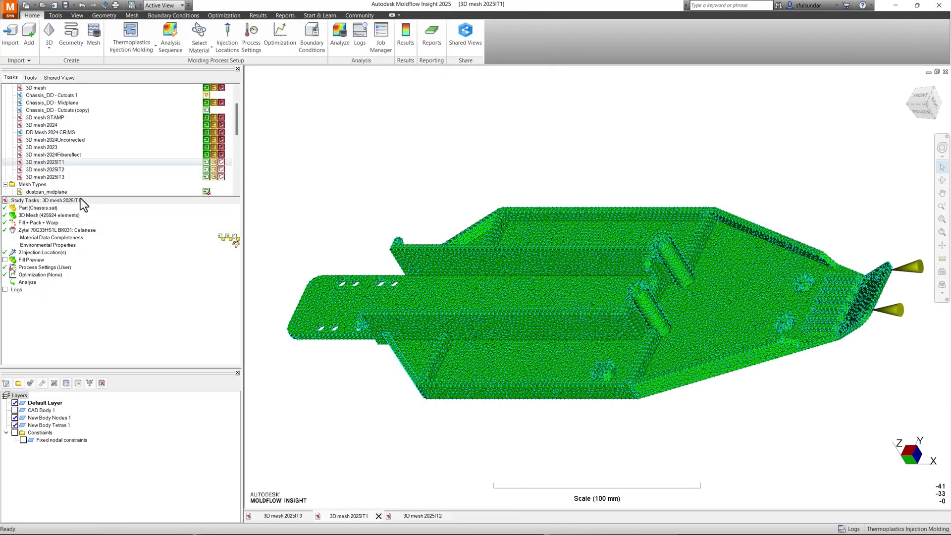
pyautogui.doubleClick(41, 284)
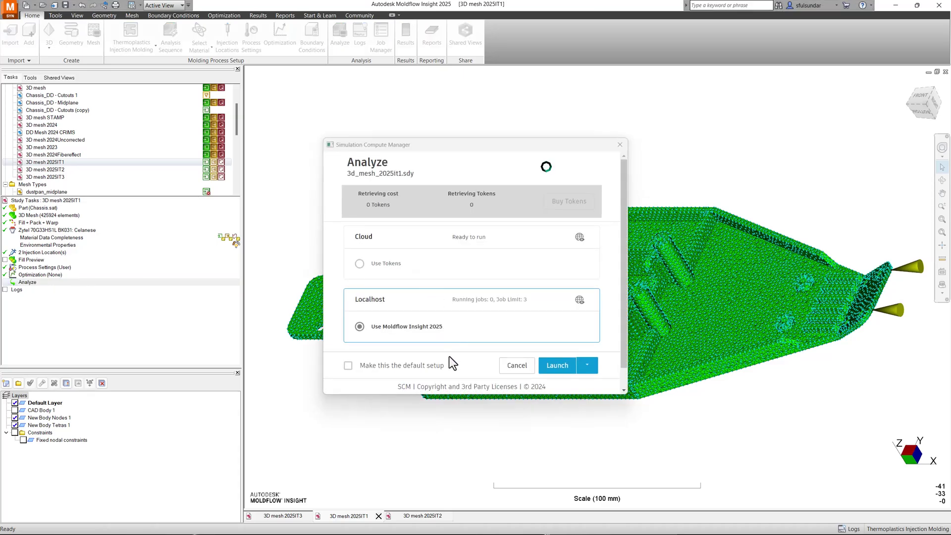
pyautogui.click(556, 366)
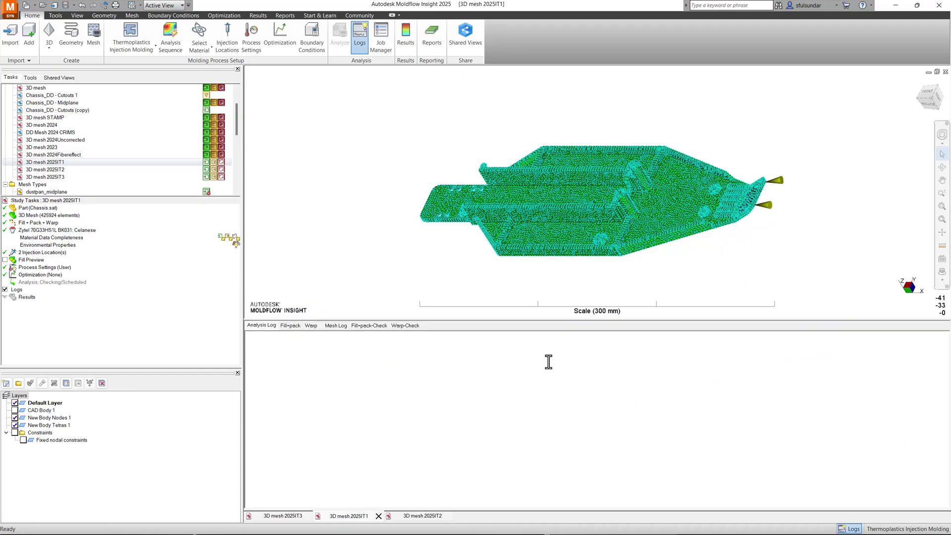
# Select the studies 3D mesh 2025IT2 and 3D mesh 2025IT3 together and launch their analyses
pyautogui.click(46, 169)
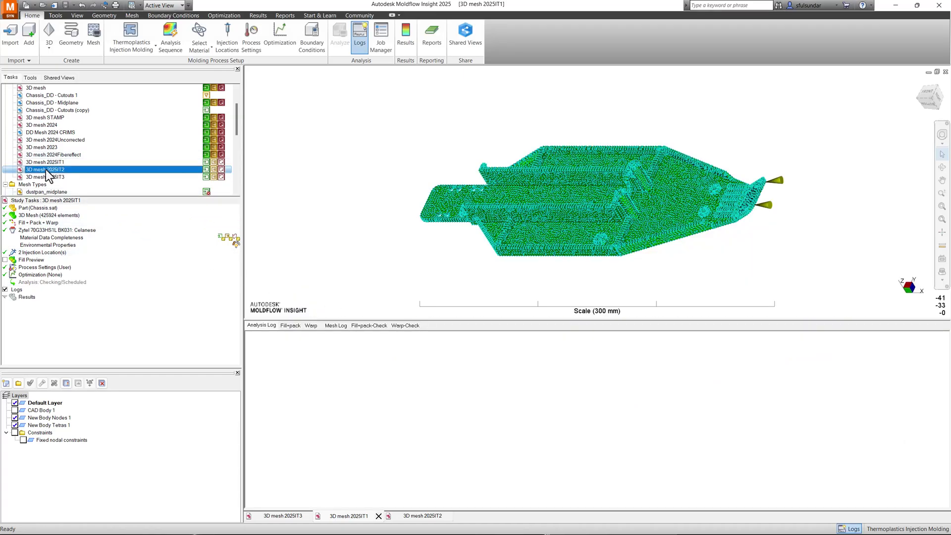
pyautogui.keyDown('shift'); pyautogui.click(49, 175); pyautogui.keyUp('shift')
pyautogui.rightClick(48, 176)
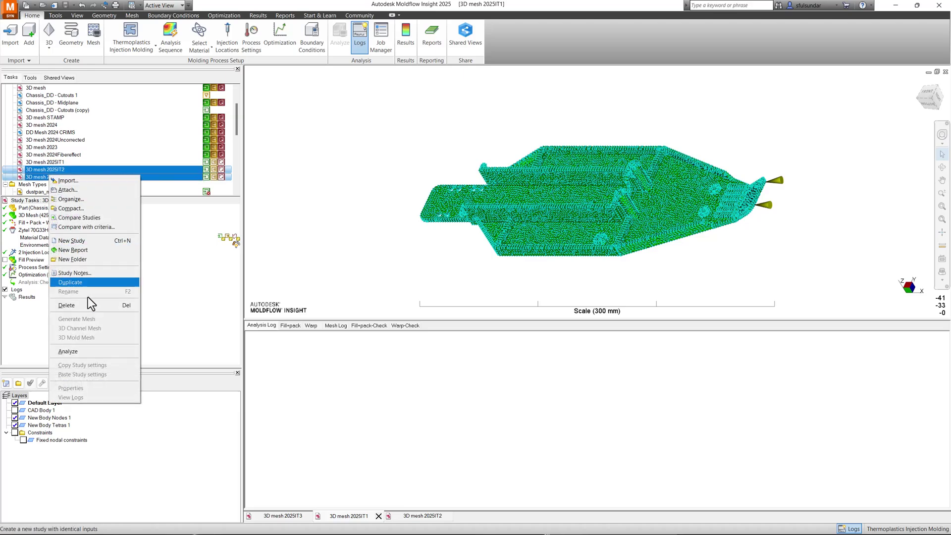
pyautogui.click(86, 352)
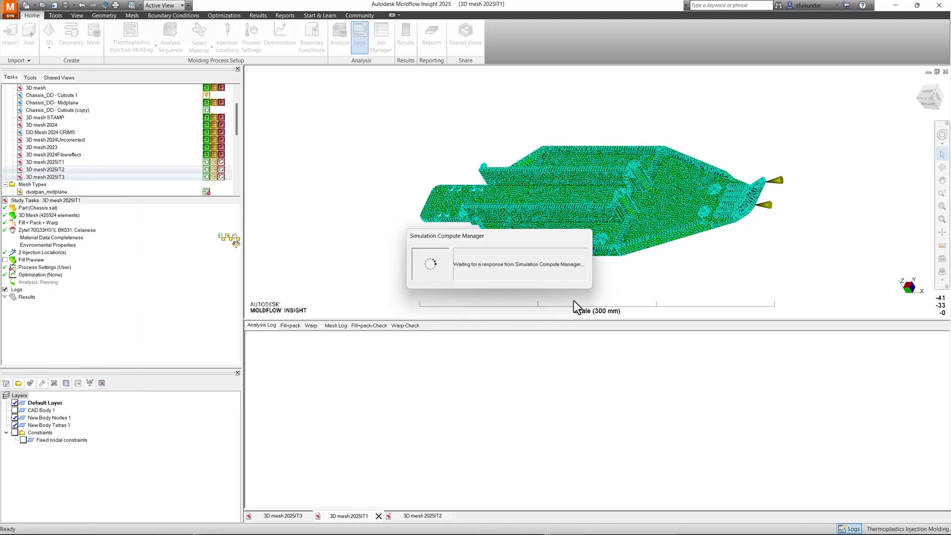
pyautogui.click(565, 366)
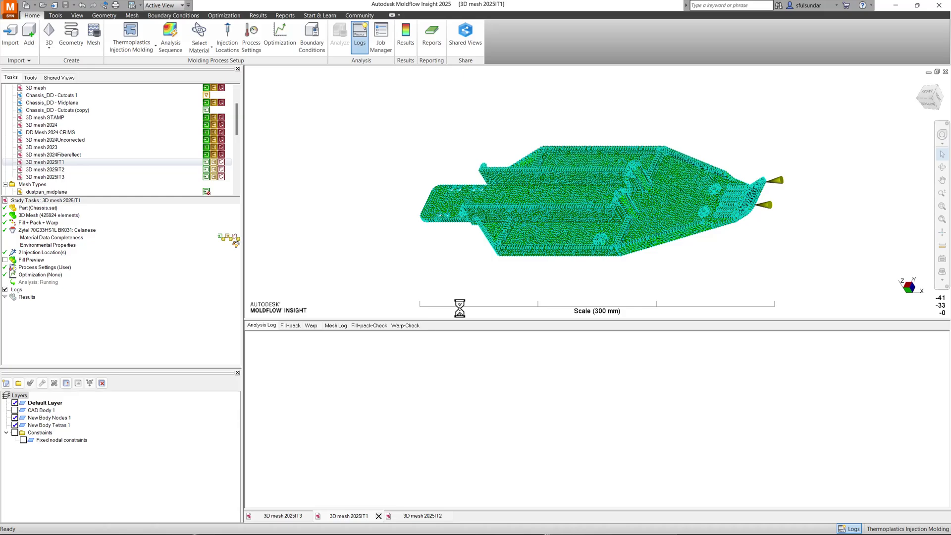
# Minimize the Moldflow Insight and config folder windows, start Windows Task Manager and maximize it
pyautogui.click(894, 5)
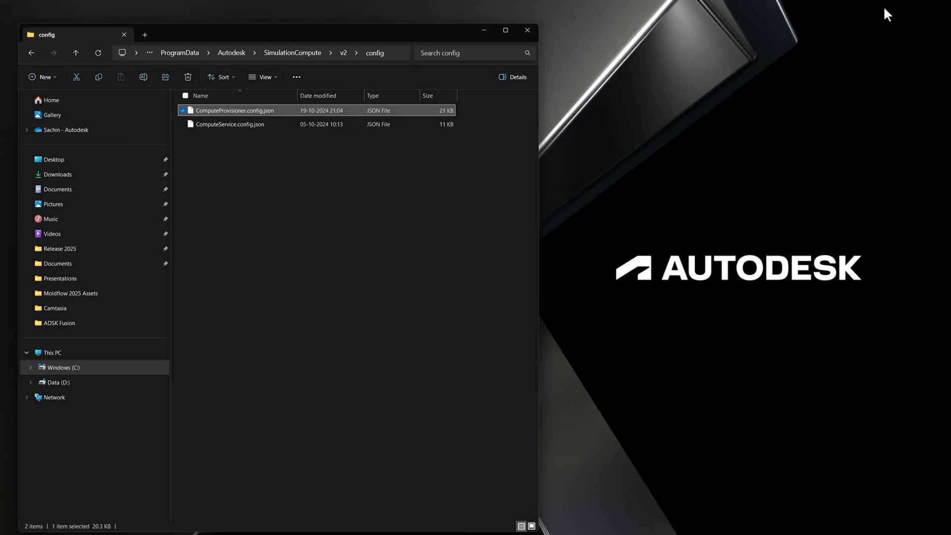
pyautogui.click(486, 31)
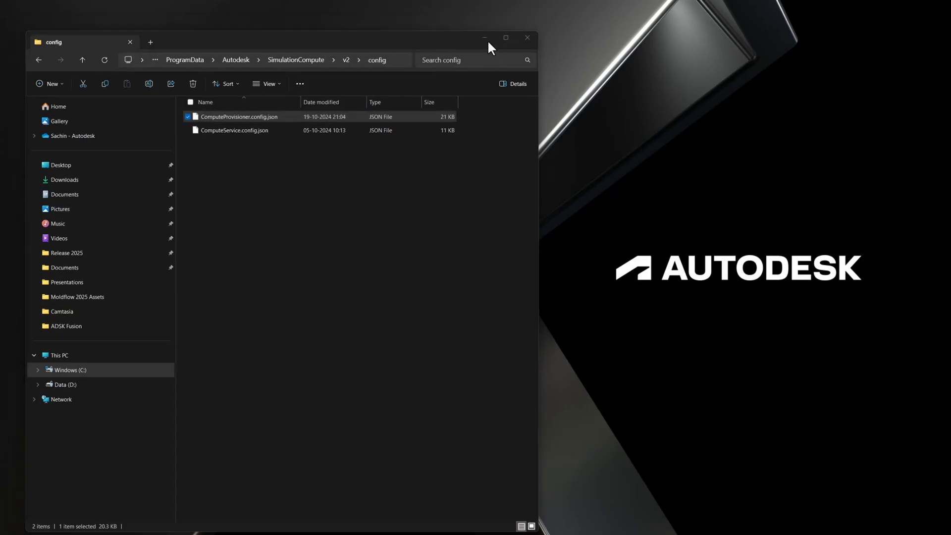
pyautogui.rightClick(653, 518)
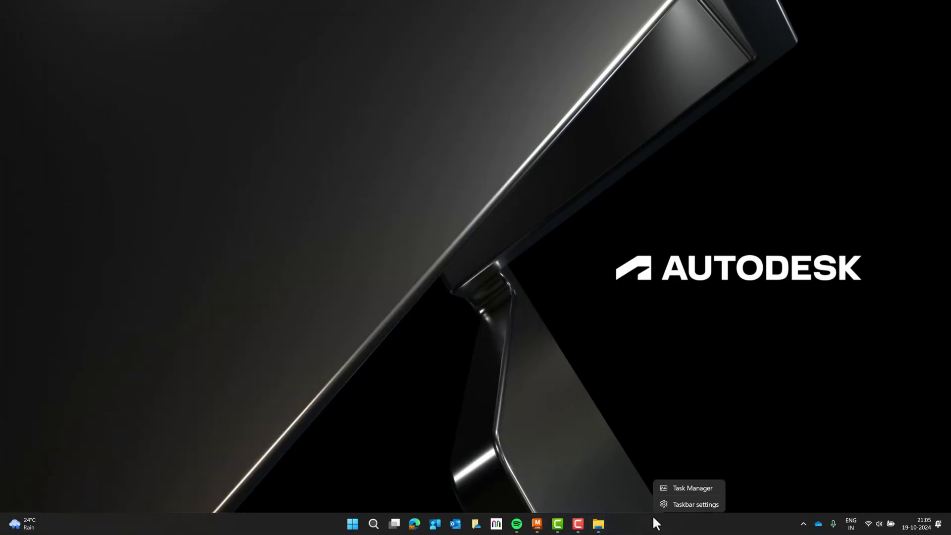
pyautogui.click(687, 488)
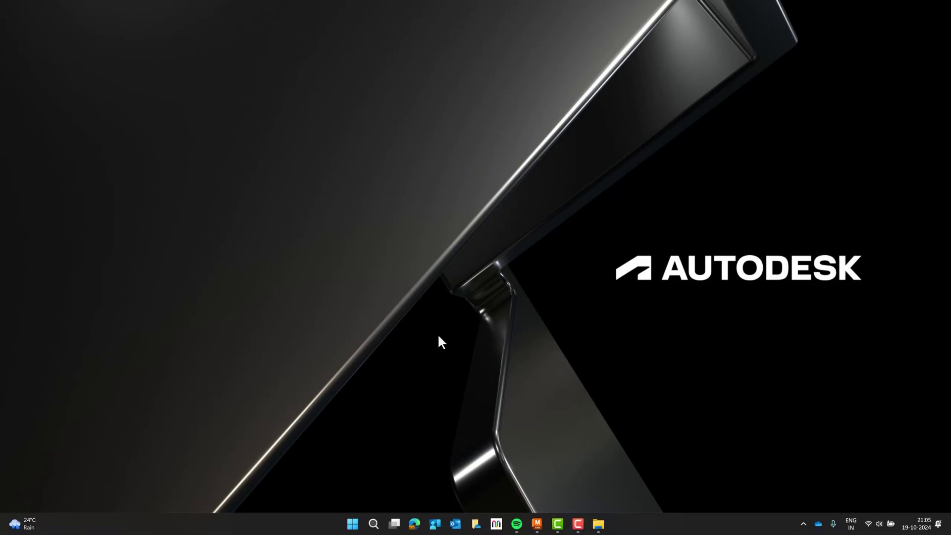
pyautogui.moveTo(360, 167); pyautogui.dragTo(377, 74)
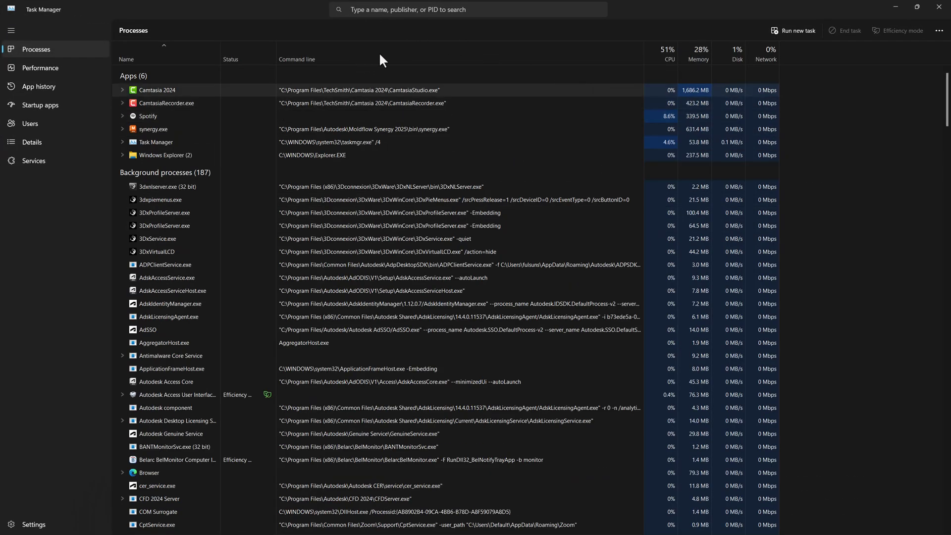
# Hide the Command line column in the process list and show it again
pyautogui.rightClick(529, 49)
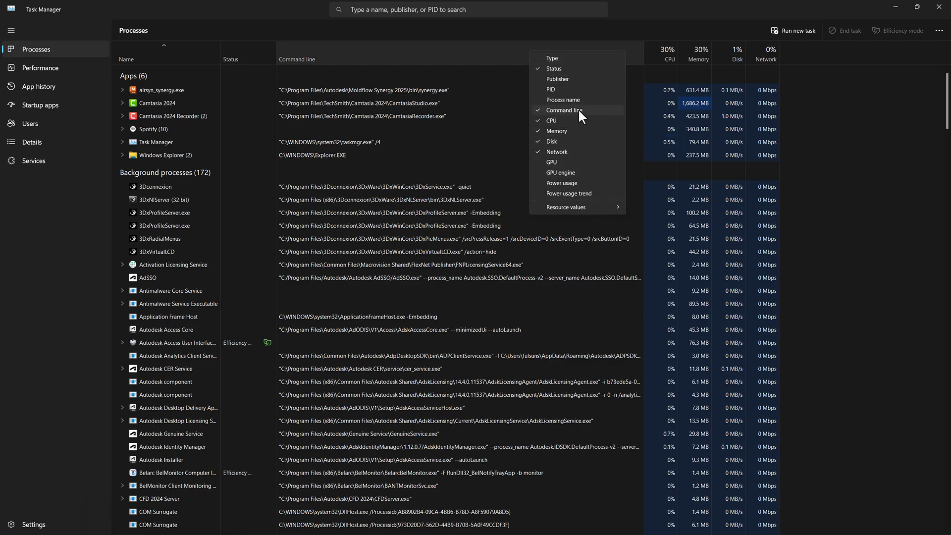
pyautogui.click(44, 47)
pyautogui.rightClick(436, 49)
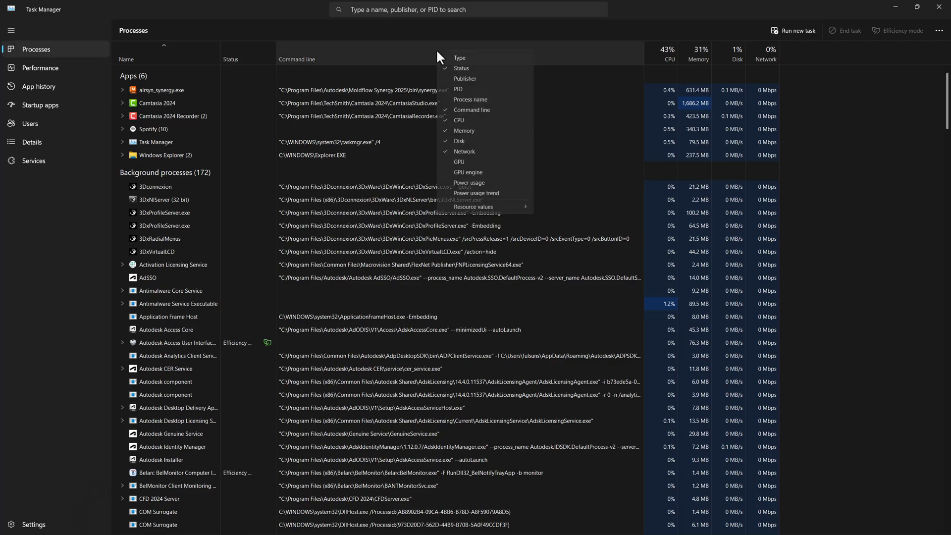
pyautogui.click(465, 110)
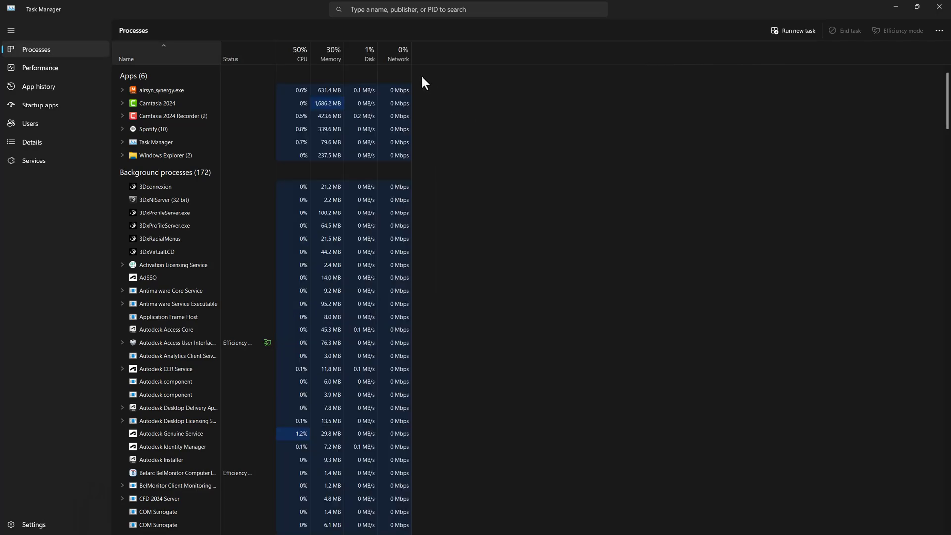
pyautogui.rightClick(287, 52)
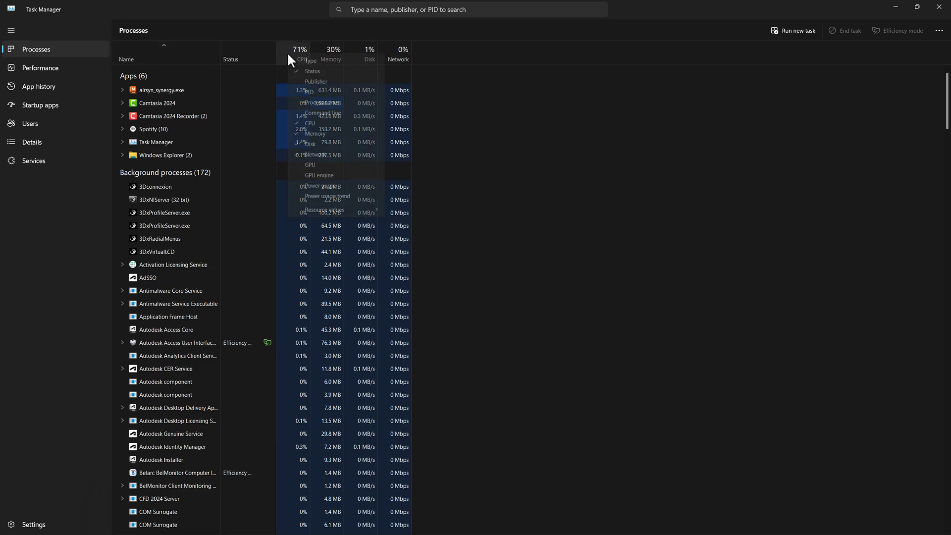
pyautogui.click(317, 113)
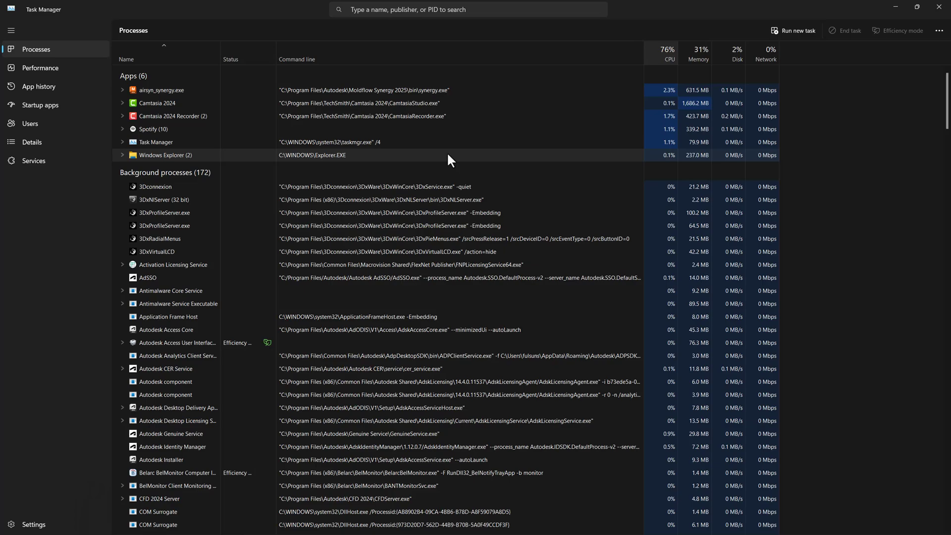
# Look through the process list for the SimulationCompute File group
pyautogui.scroll(-4, 184, 250)
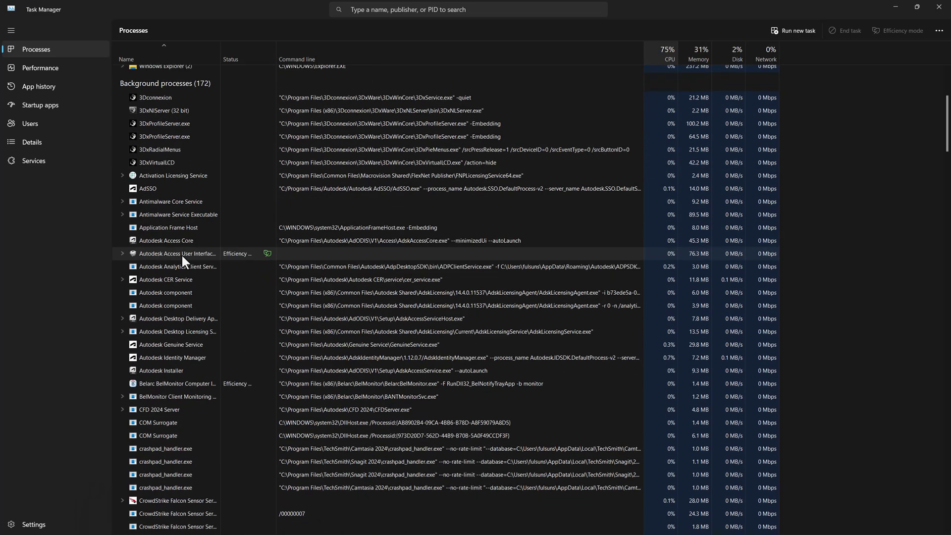
pyautogui.scroll(-4, 182, 258)
pyautogui.scroll(-17, 182, 257)
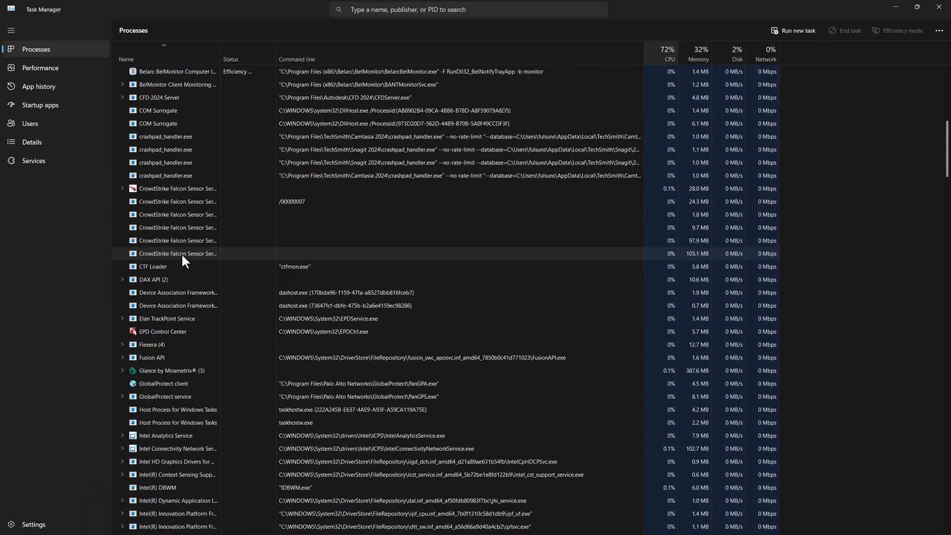
pyautogui.scroll(-20, 182, 257)
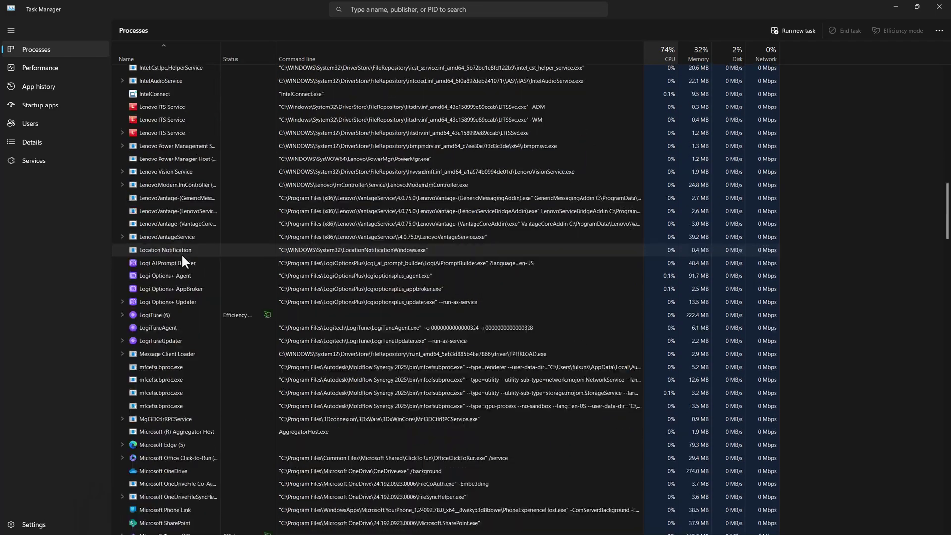
pyautogui.scroll(-14, 181, 257)
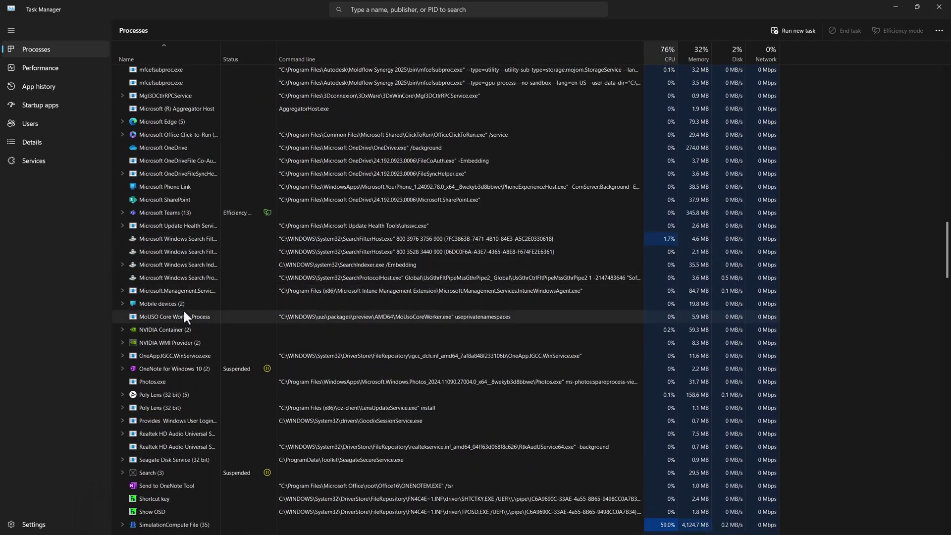
pyautogui.scroll(-18, 184, 317)
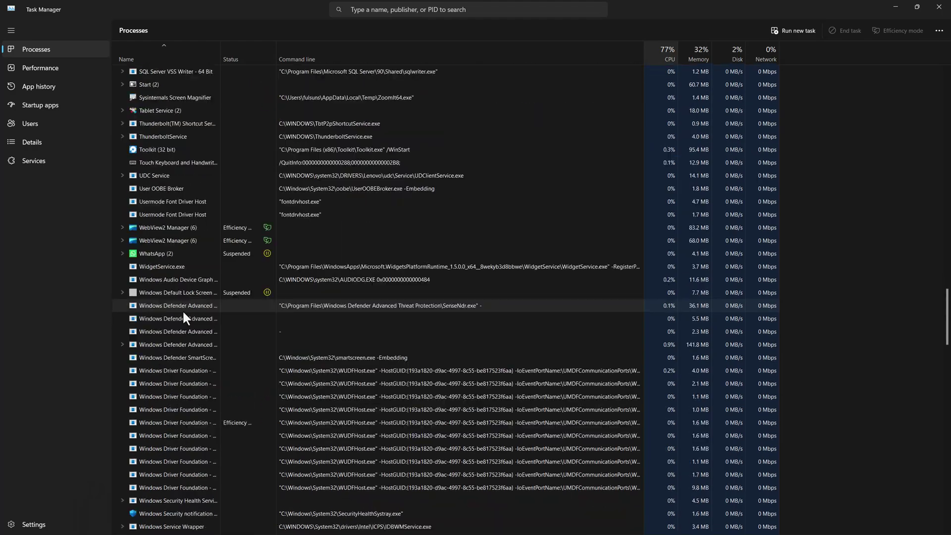
pyautogui.scroll(-5, 183, 313)
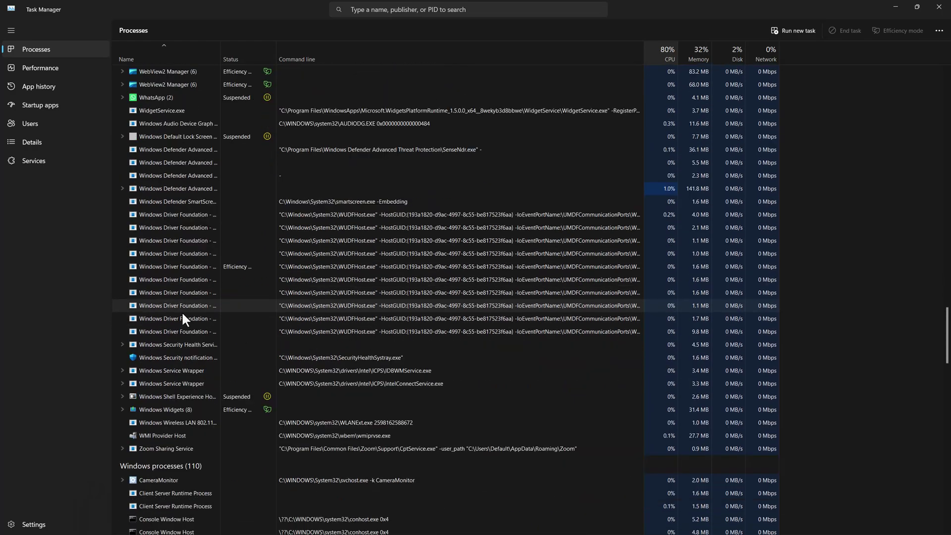
pyautogui.scroll(-20, 182, 317)
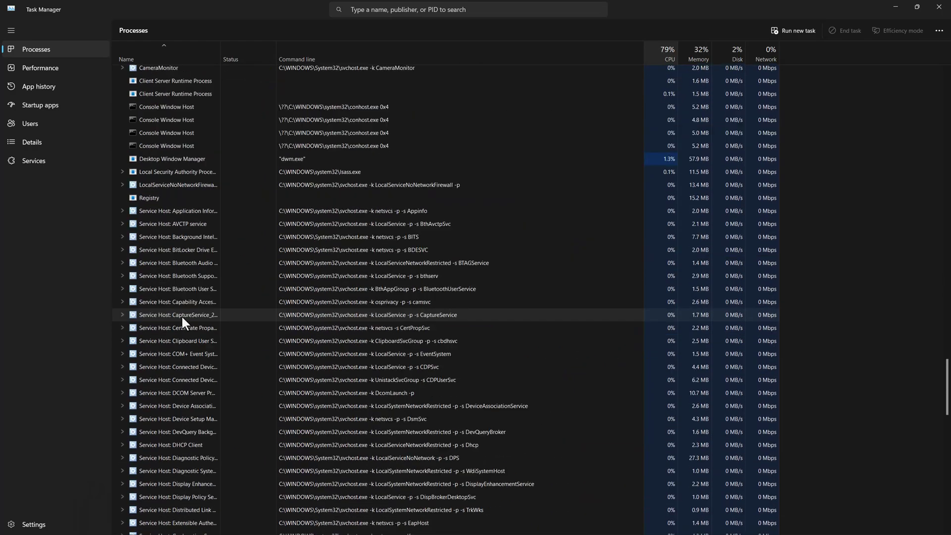
pyautogui.scroll(-18, 182, 319)
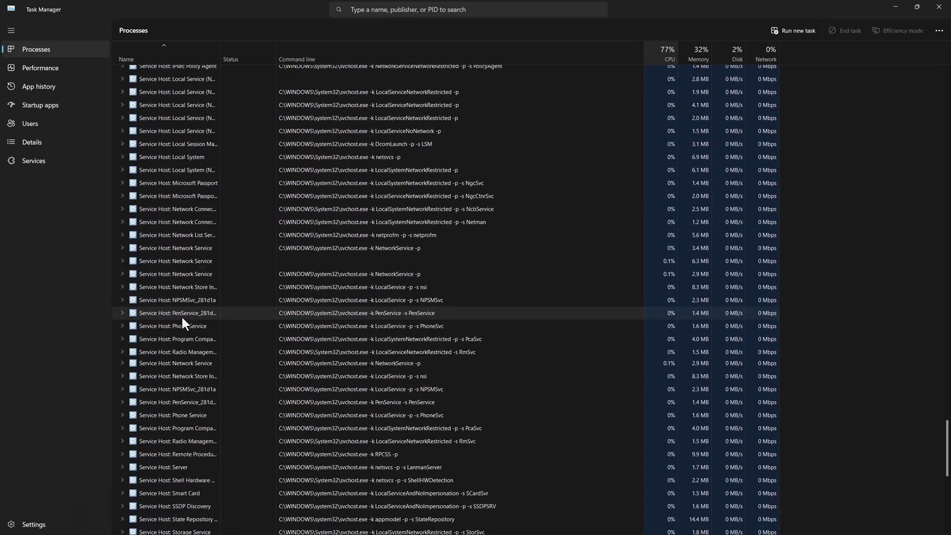
pyautogui.scroll(-8, 182, 320)
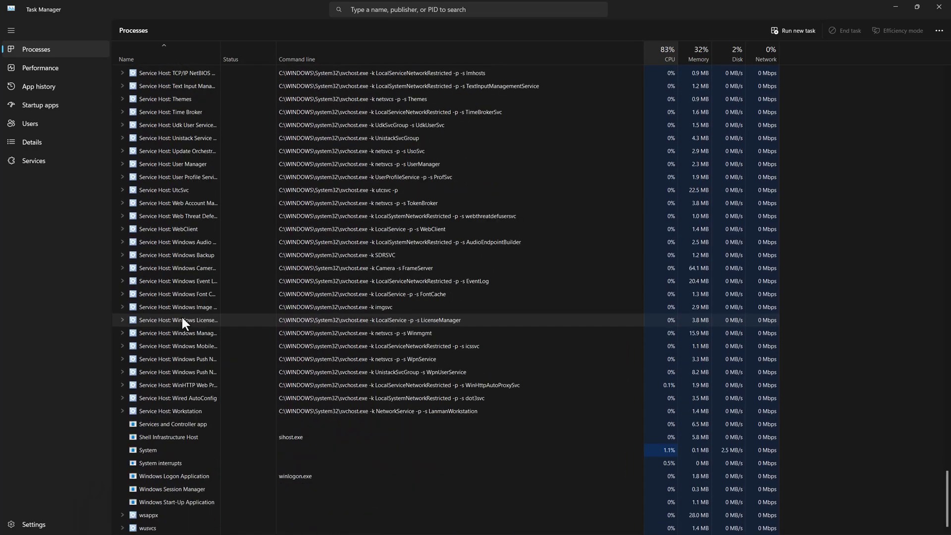
pyautogui.scroll(4, 182, 317)
pyautogui.scroll(15, 193, 243)
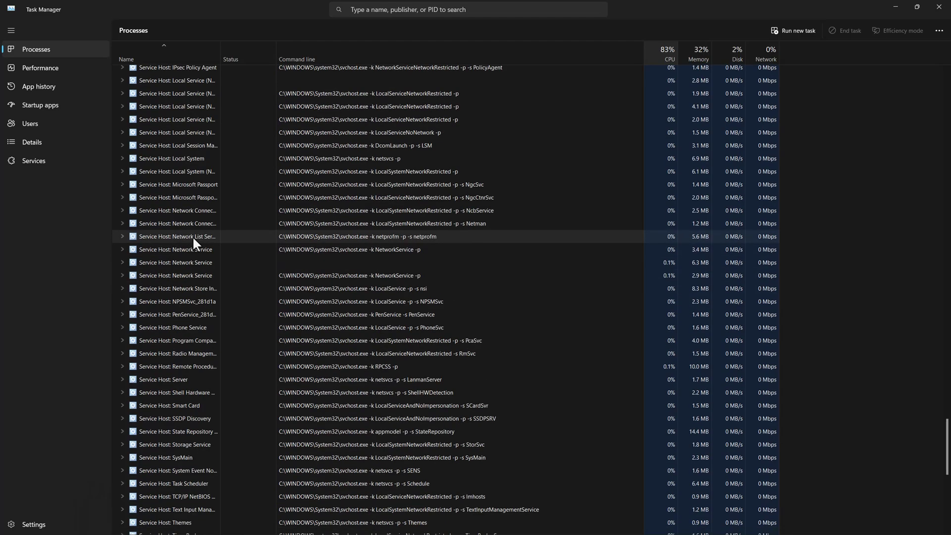
pyautogui.scroll(5, 195, 227)
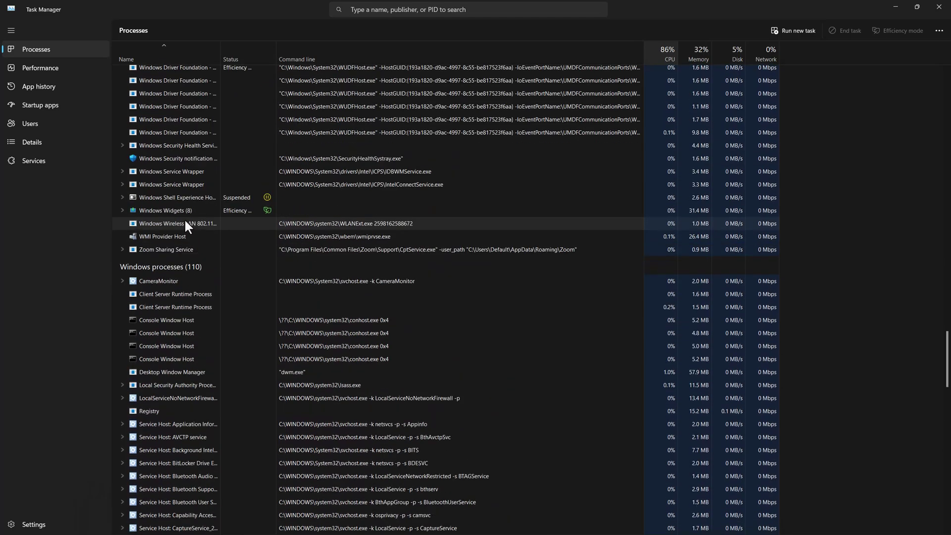
pyautogui.scroll(2, 150, 220)
pyautogui.scroll(7, 151, 210)
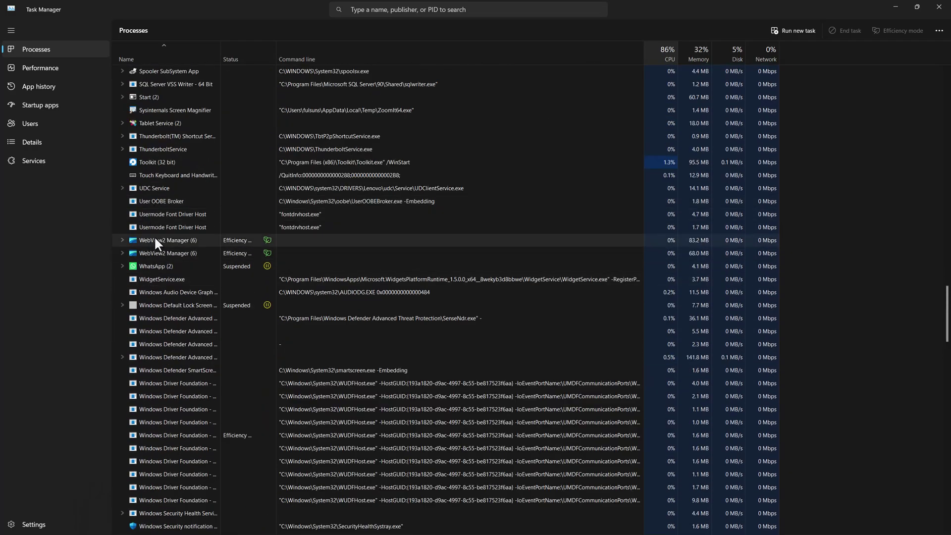
pyautogui.scroll(5, 154, 235)
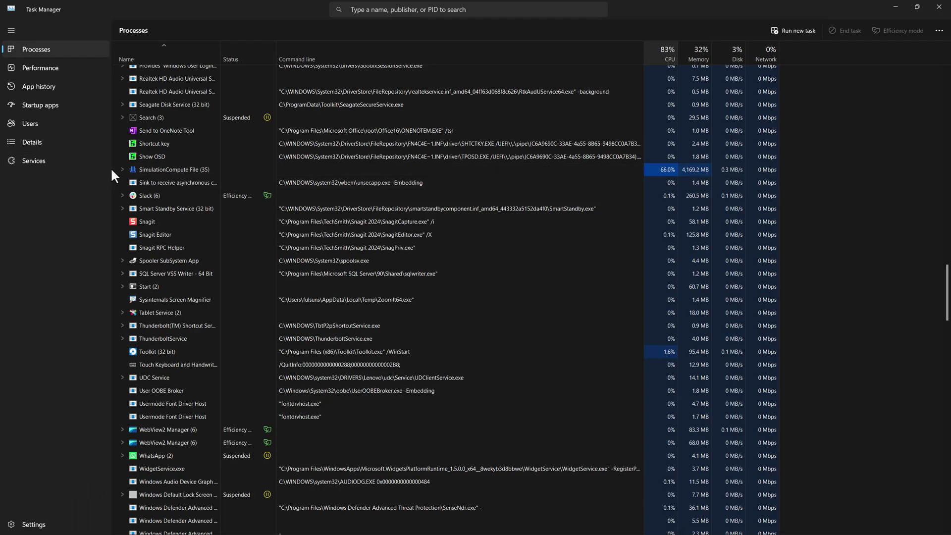
# Expand the SimulationCompute File group and go to the details of the mhb3d.exe process running 3d_mesh_2025it1.sdy
pyautogui.click(124, 169)
pyautogui.click(123, 169)
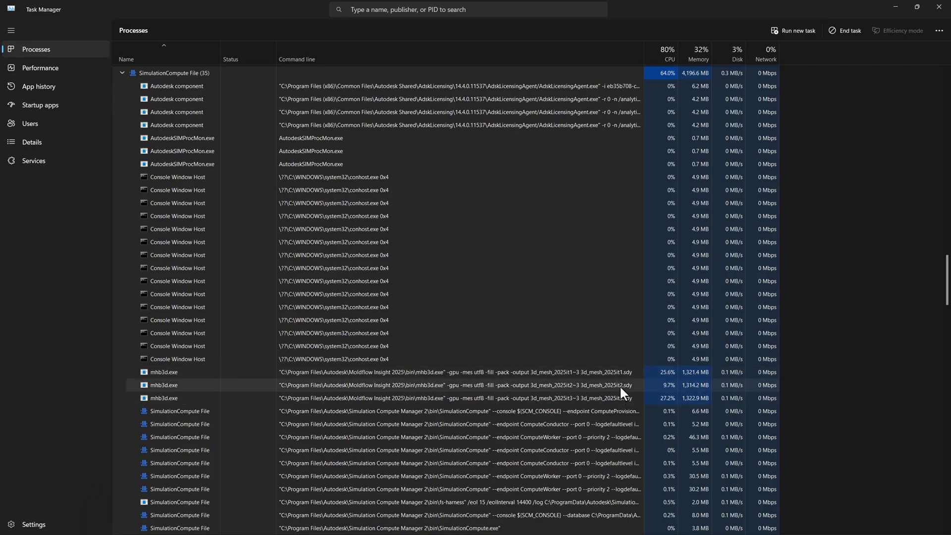
pyautogui.rightClick(613, 373)
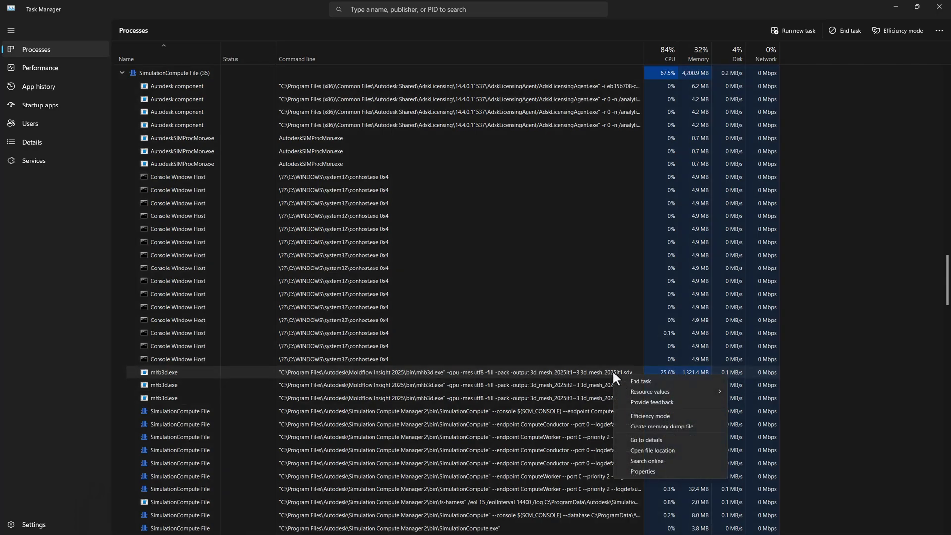
pyautogui.click(645, 441)
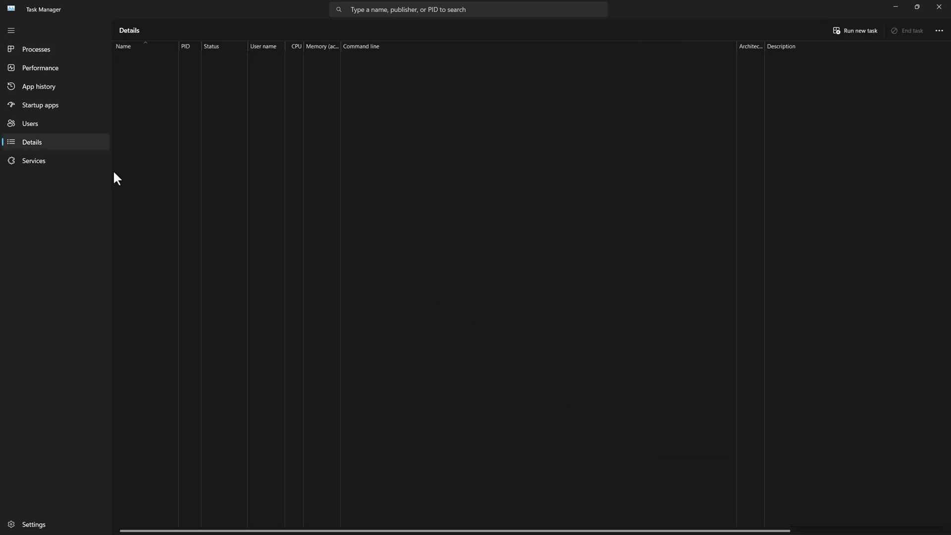
# Close Task Manager, start it again from the desktop and maximize its window
pyautogui.click(939, 7)
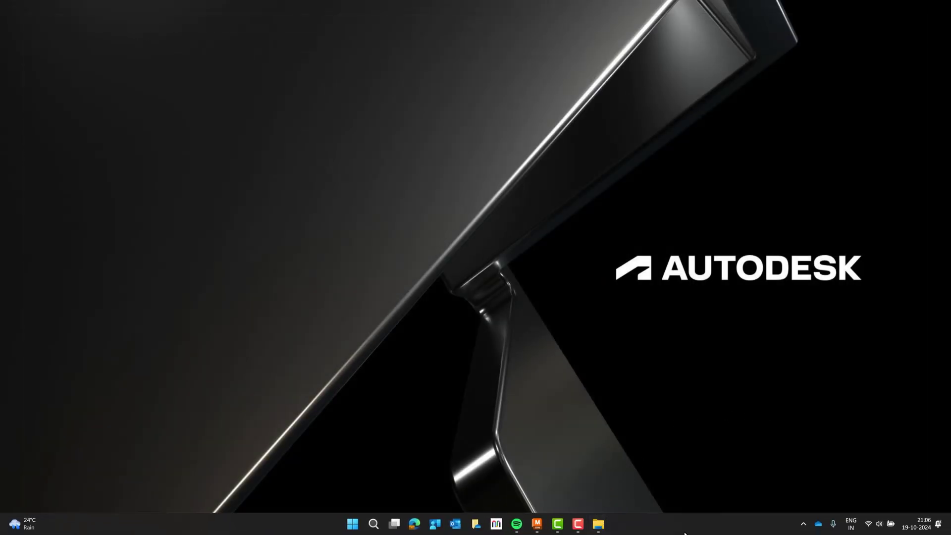
pyautogui.rightClick(688, 524)
pyautogui.click(723, 488)
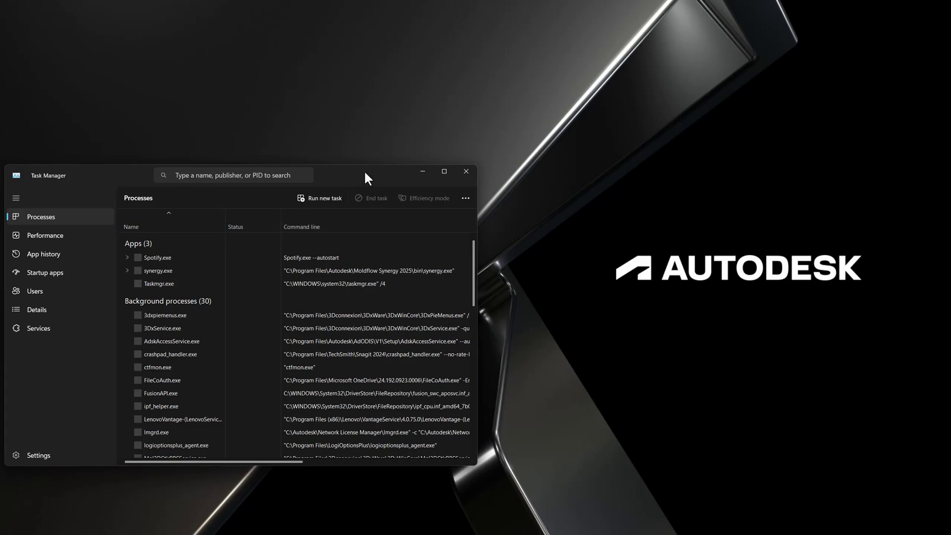
pyautogui.doubleClick(366, 172)
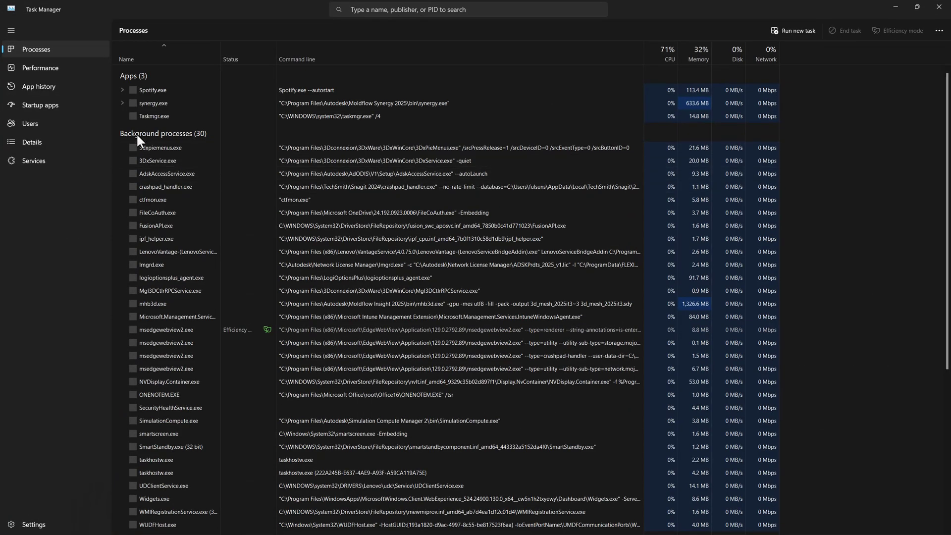
# Look through the process list for the SimulationCompute File group that contains the solver processes
pyautogui.scroll(-10, 168, 292)
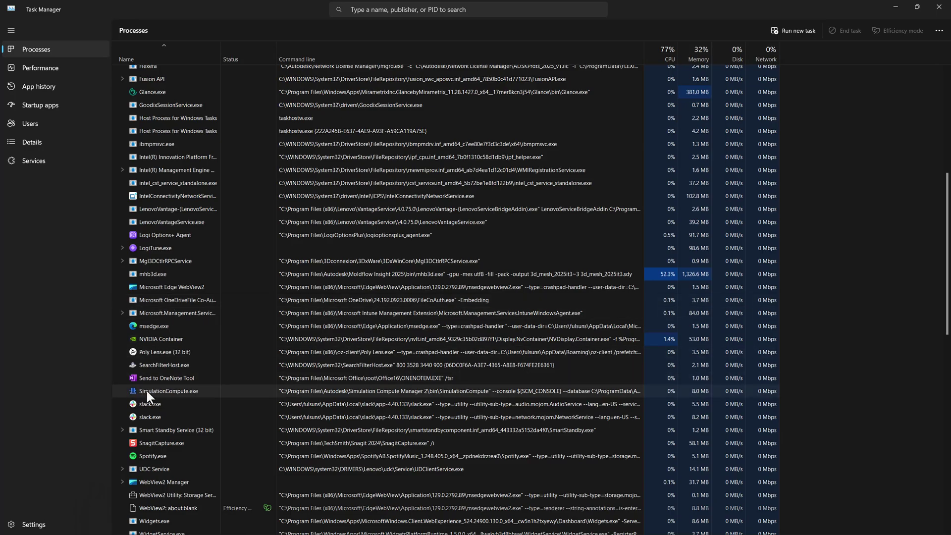
pyautogui.scroll(4, 159, 389)
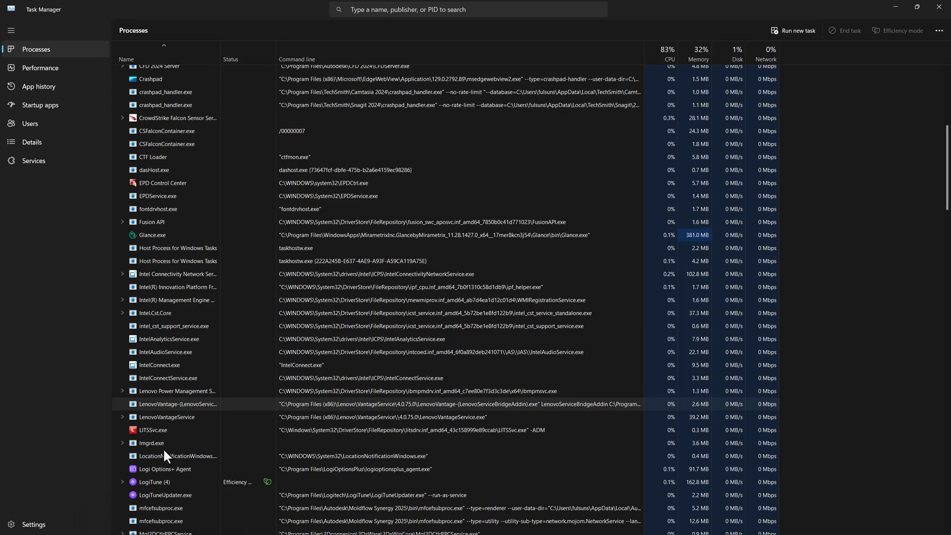
pyautogui.scroll(5, 163, 447)
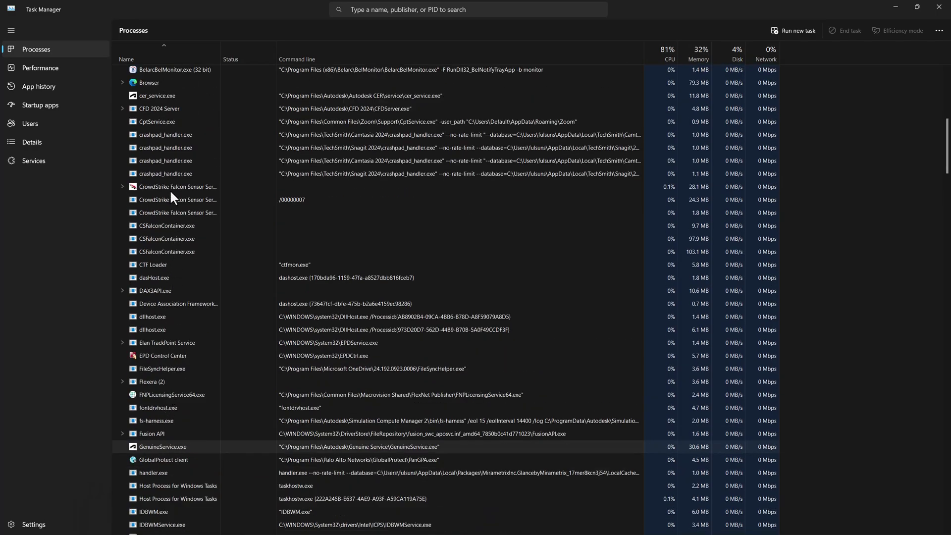
pyautogui.scroll(10, 170, 159)
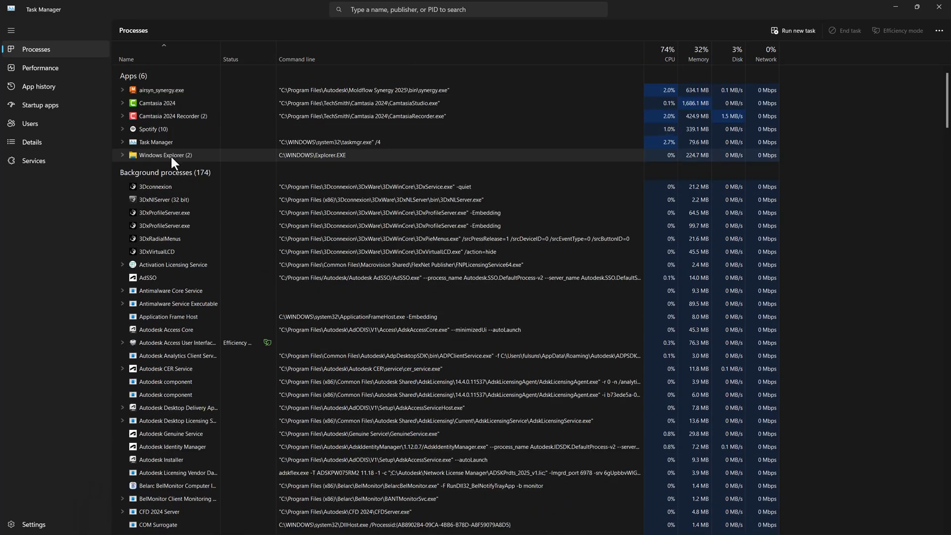
pyautogui.scroll(-7, 174, 252)
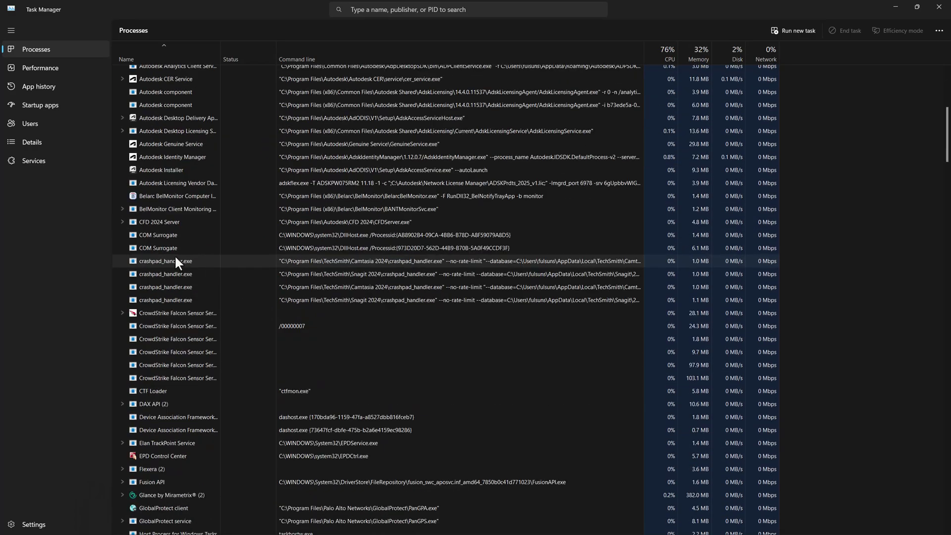
pyautogui.scroll(-15, 176, 258)
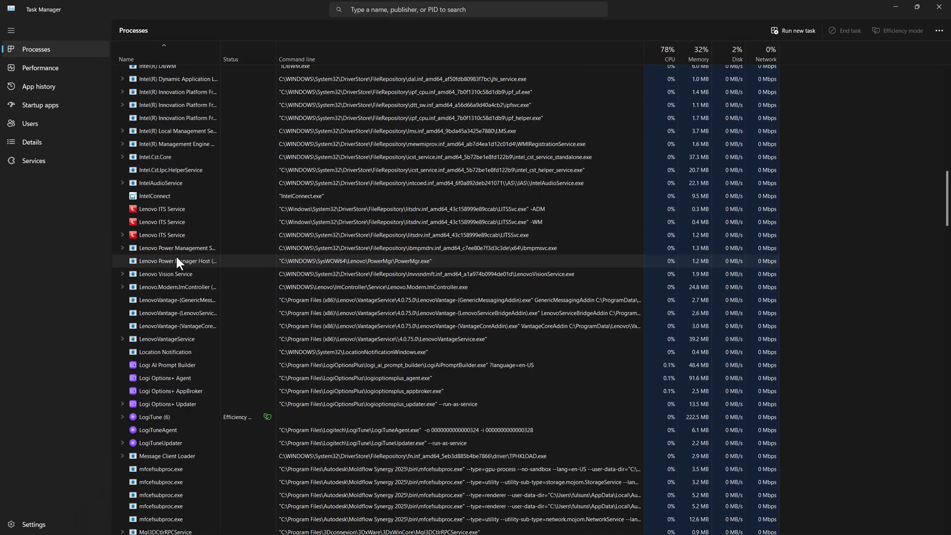
pyautogui.scroll(-7, 177, 258)
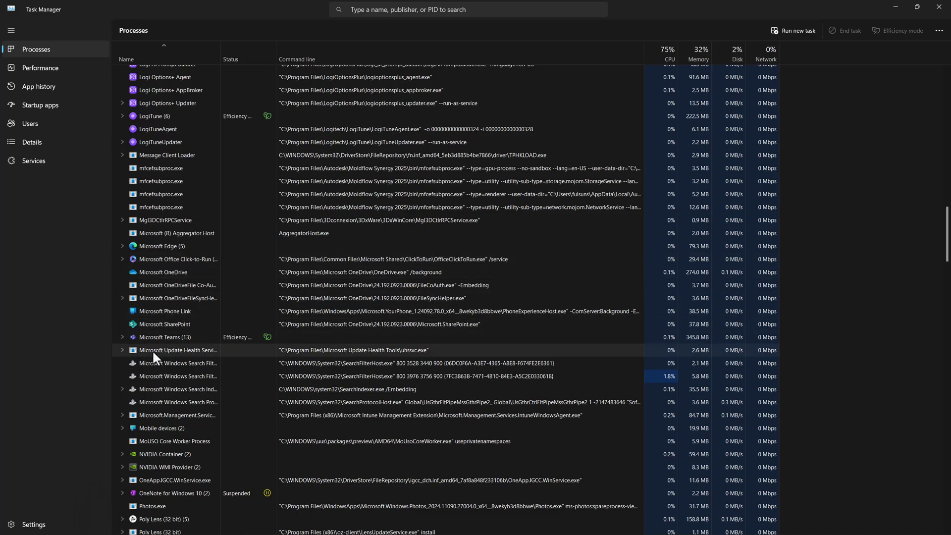
pyautogui.scroll(-3, 158, 375)
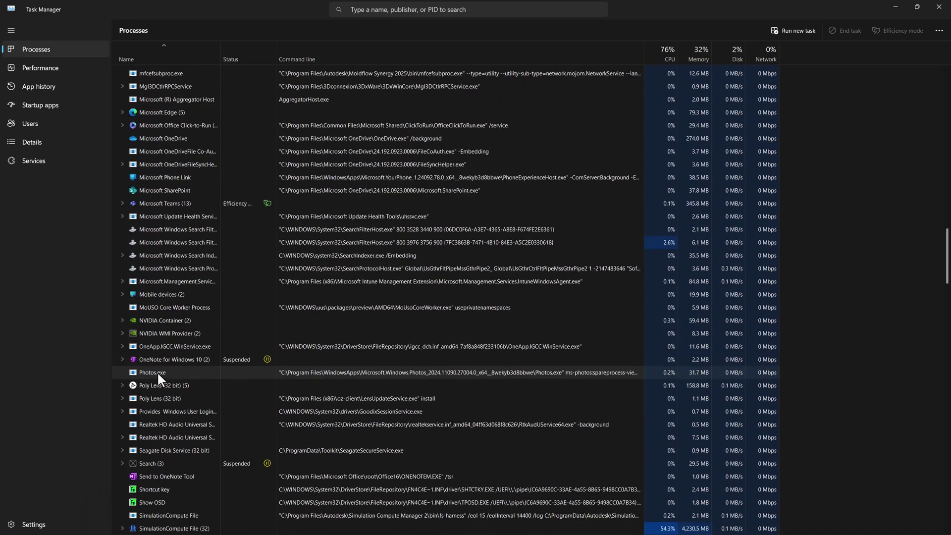
pyautogui.scroll(-5, 157, 371)
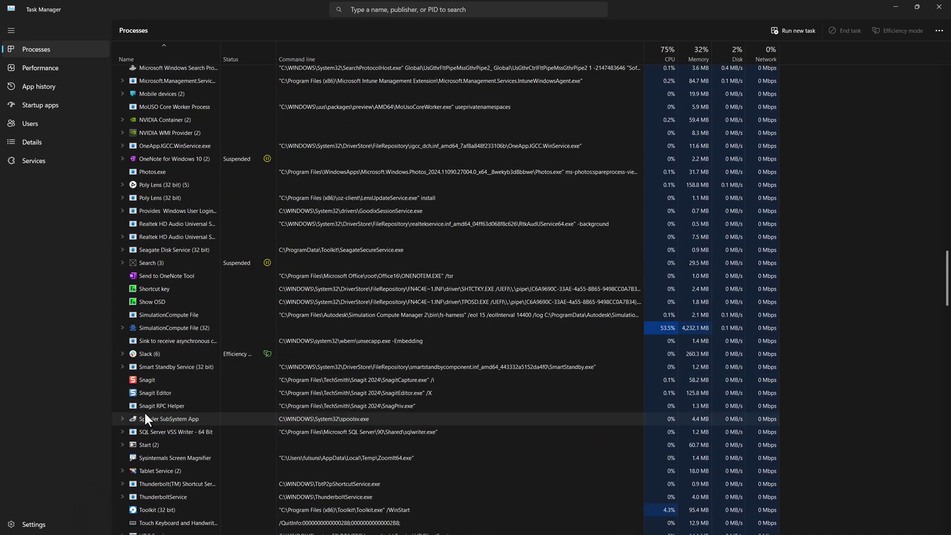
pyautogui.scroll(-1, 145, 414)
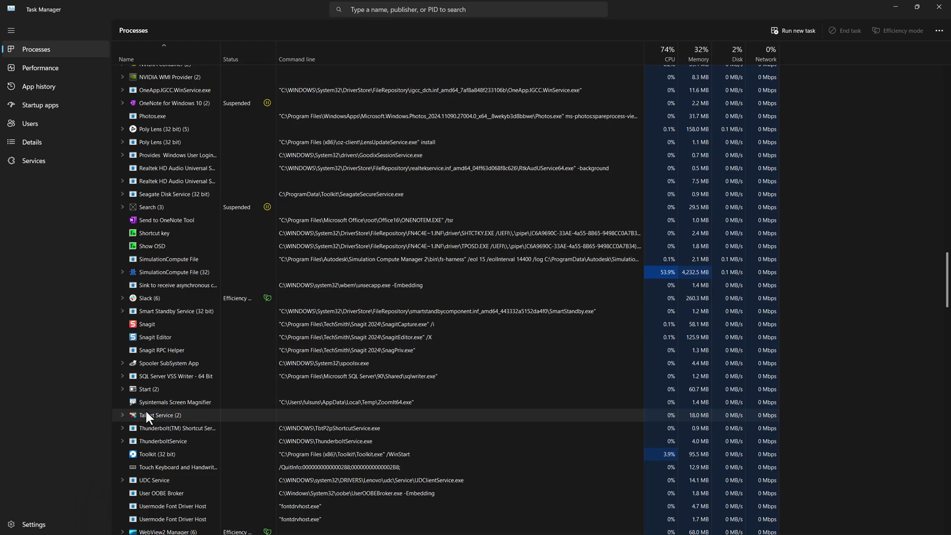
# Expand the SimulationCompute File group and go to the details of the mhb3d.exe process for 3d_mesh_2025it1.sdy
pyautogui.click(122, 272)
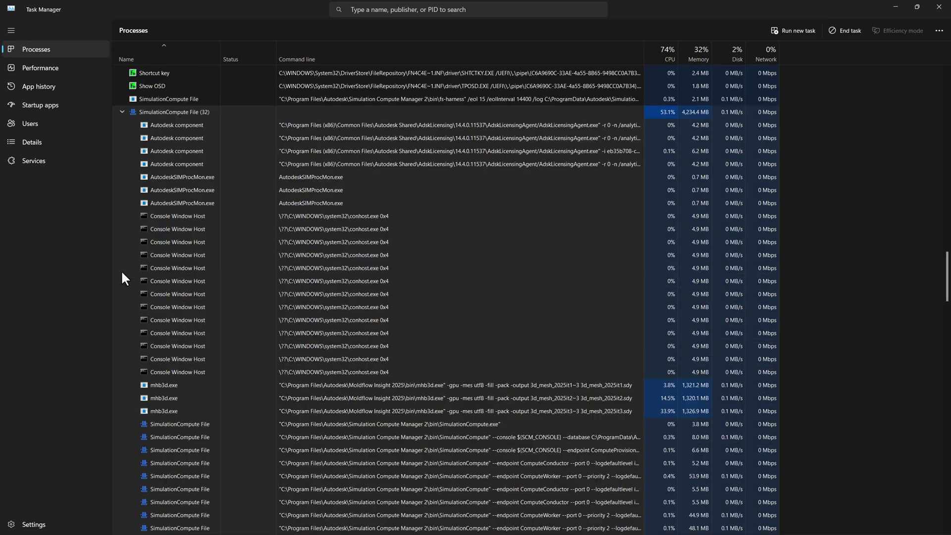
pyautogui.rightClick(165, 383)
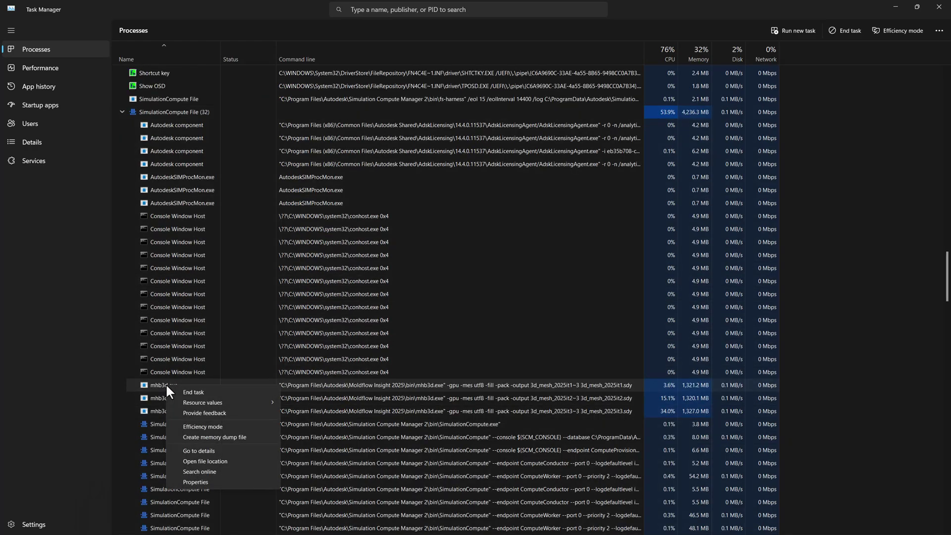
pyautogui.click(195, 454)
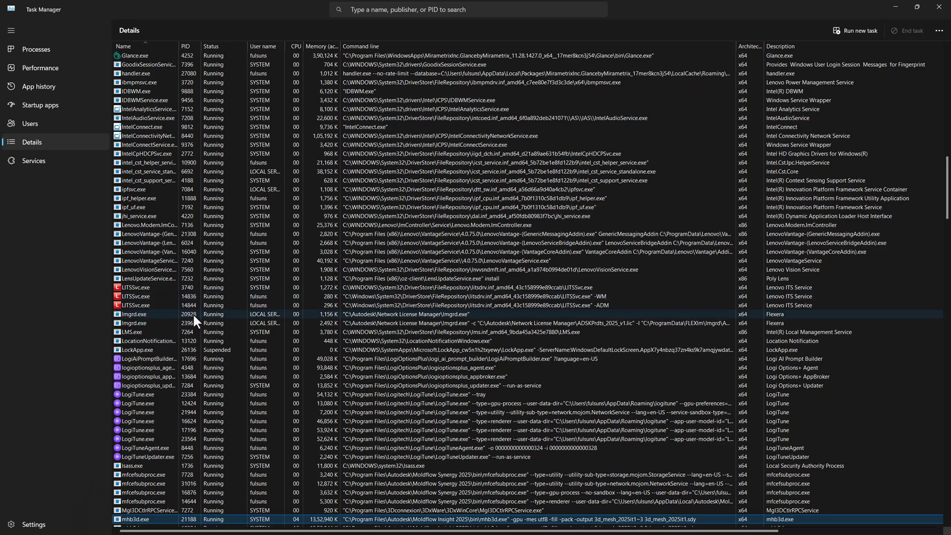
# Check the priority level of the mhb3d.exe process running 3d_mesh_2025it1.sdy without choosing another level
pyautogui.rightClick(143, 519)
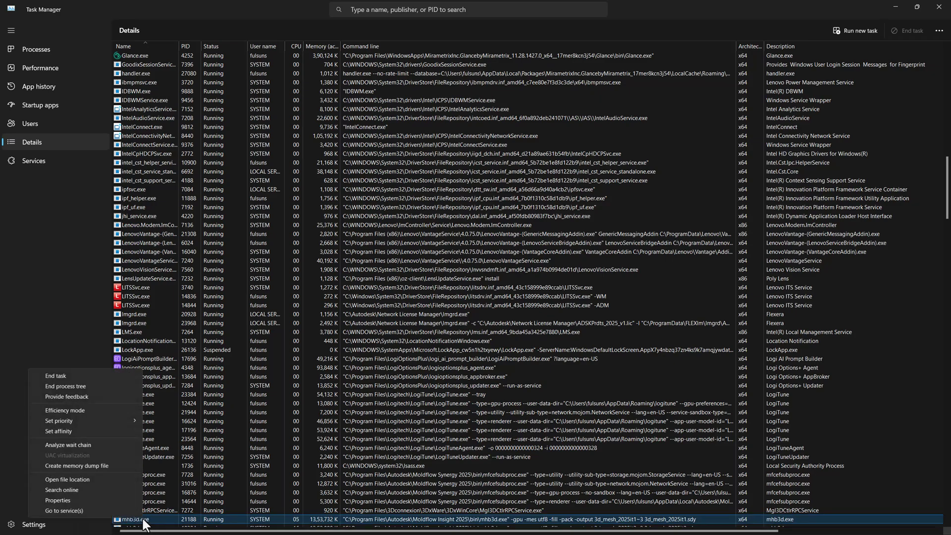
pyautogui.moveTo(113, 422)
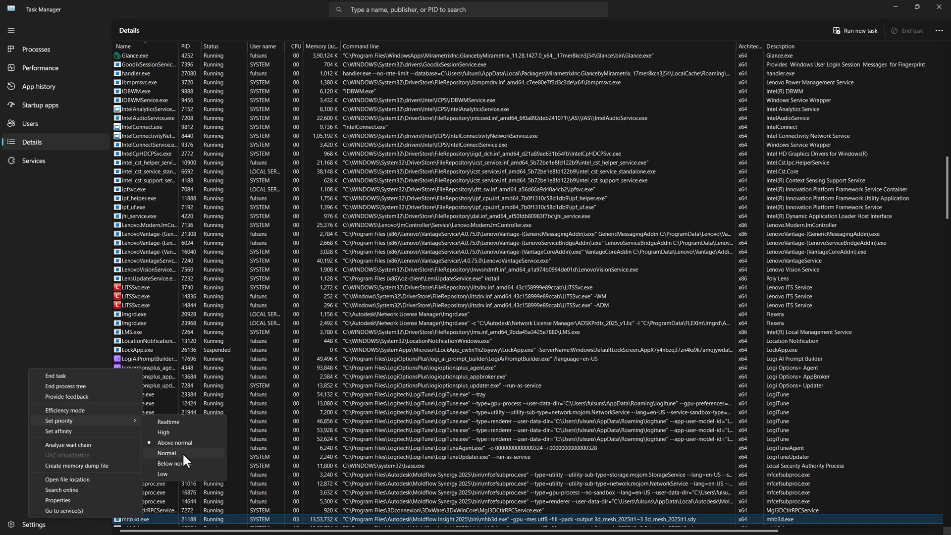
pyautogui.click(700, 526)
pyautogui.scroll(-3, 683, 446)
# Check the priority level of the mhb3d.exe process running 3d_mesh_2025it2.sdy
pyautogui.click(681, 440)
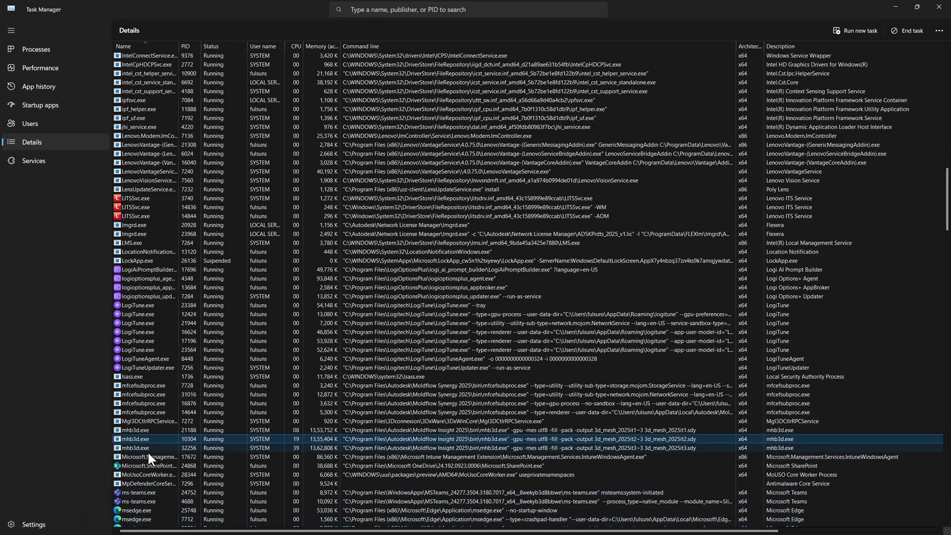
pyautogui.rightClick(147, 436)
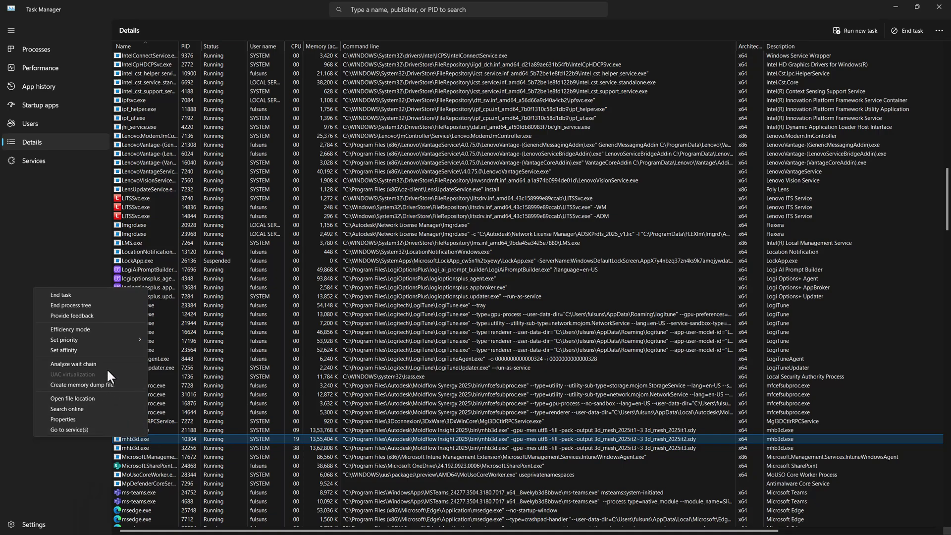
pyautogui.moveTo(109, 339)
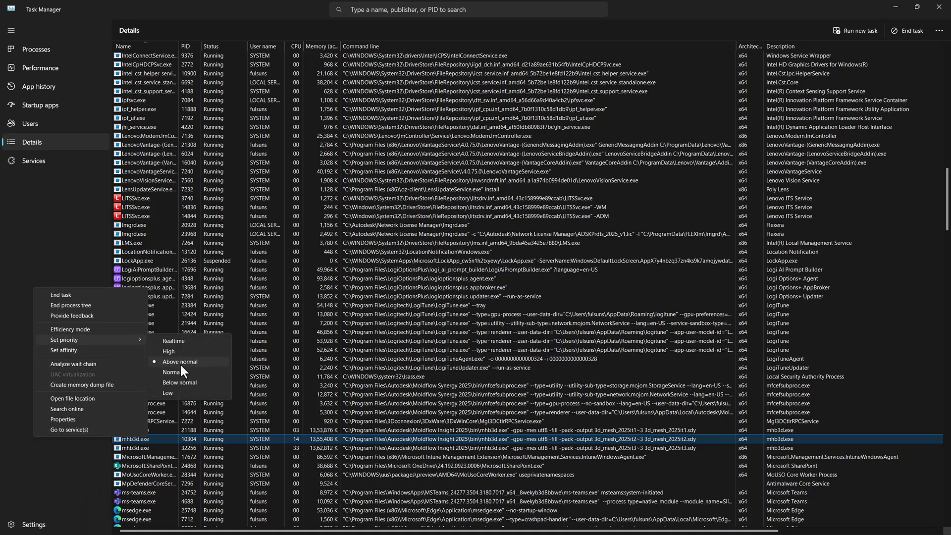
# Change the priority of the mhb3d.exe process running 3d_mesh_2025it3.sdy and confirm the change
pyautogui.click(157, 448)
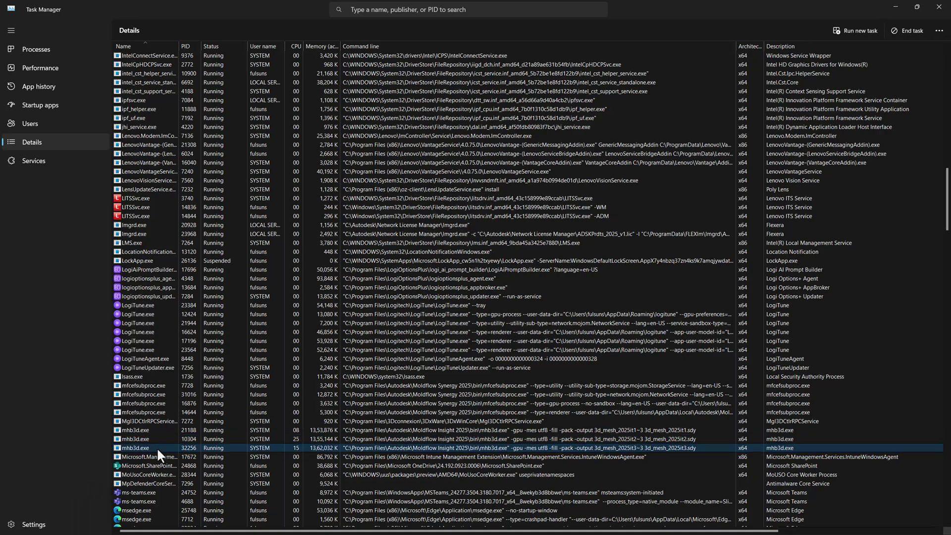
pyautogui.rightClick(147, 449)
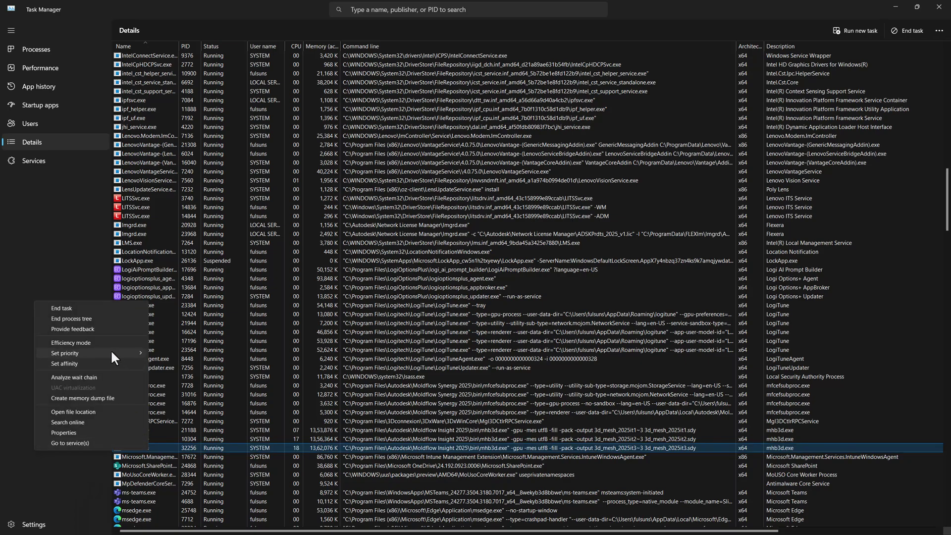
pyautogui.moveTo(112, 353)
pyautogui.click(197, 381)
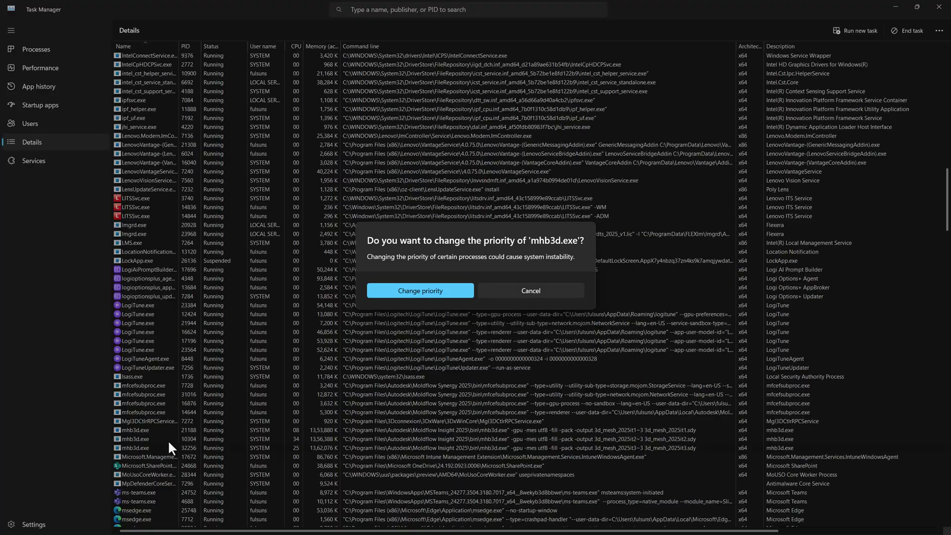
pyautogui.click(412, 292)
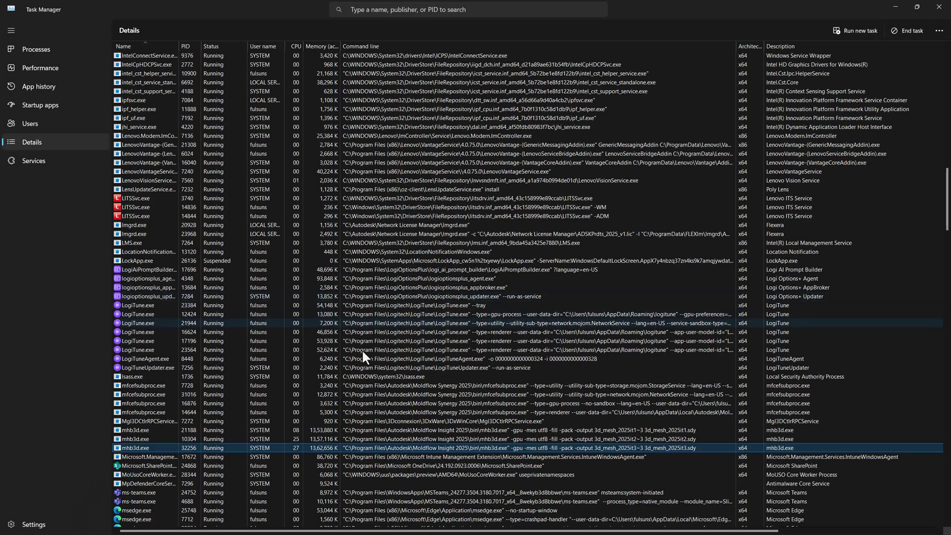
# Set the priority of the mhb3d.exe process running 3d_mesh_2025it2.sdy to Normal and confirm the change
pyautogui.click(134, 439)
pyautogui.rightClick(134, 439)
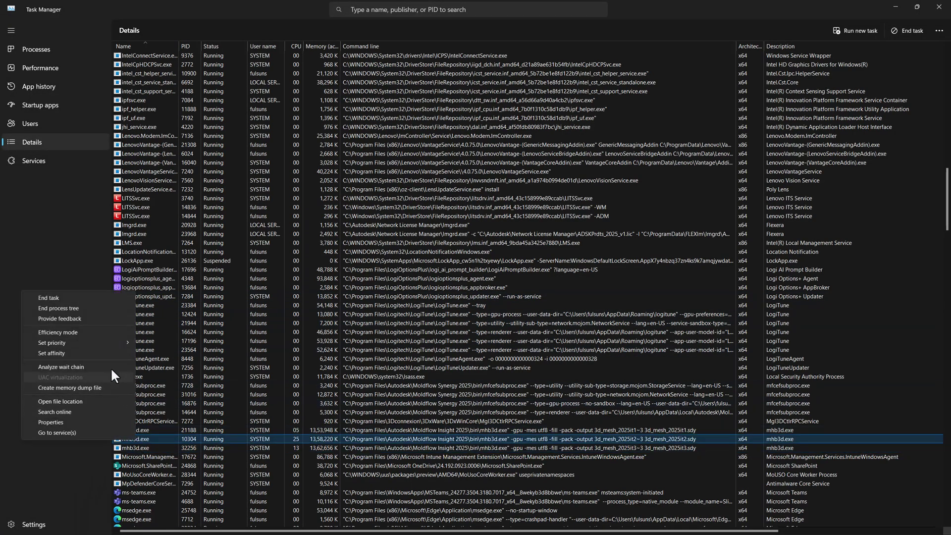
pyautogui.moveTo(111, 342)
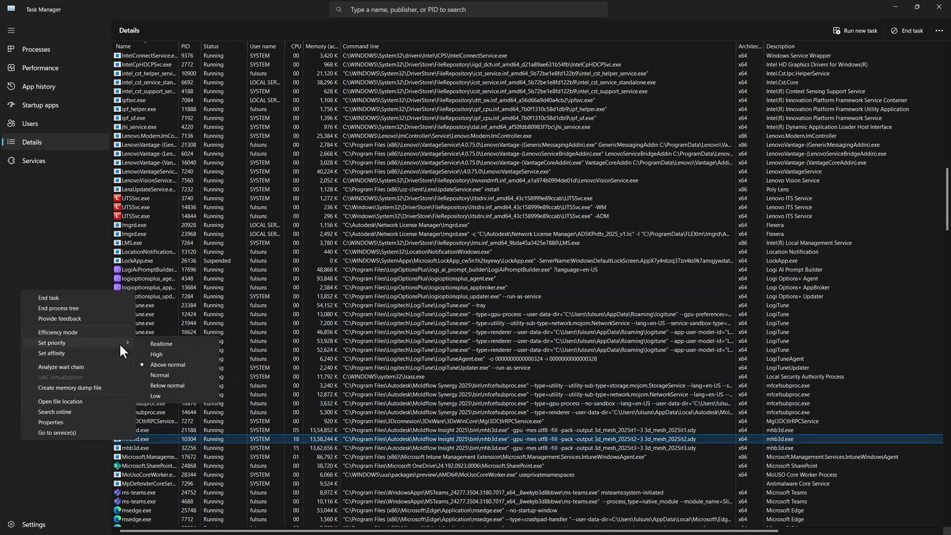
pyautogui.click(172, 376)
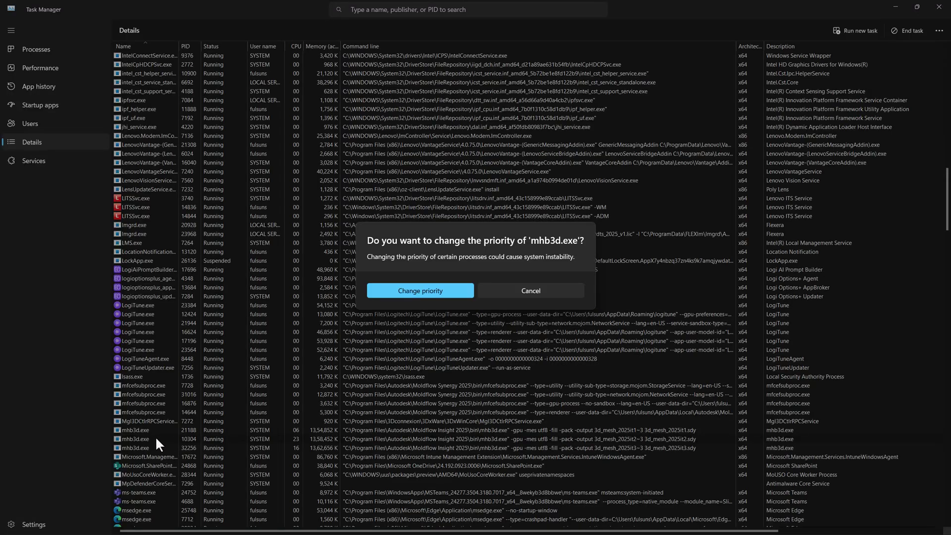
pyautogui.click(426, 292)
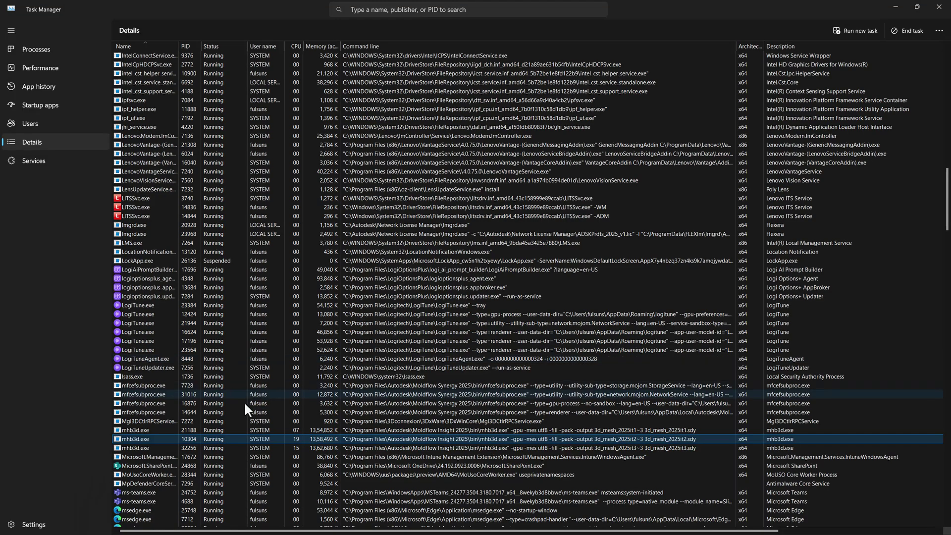
# Review the priority levels for the mhb3d.exe process running 3d_mesh_2025it1.sdy and minimize Task Manager
pyautogui.click(150, 431)
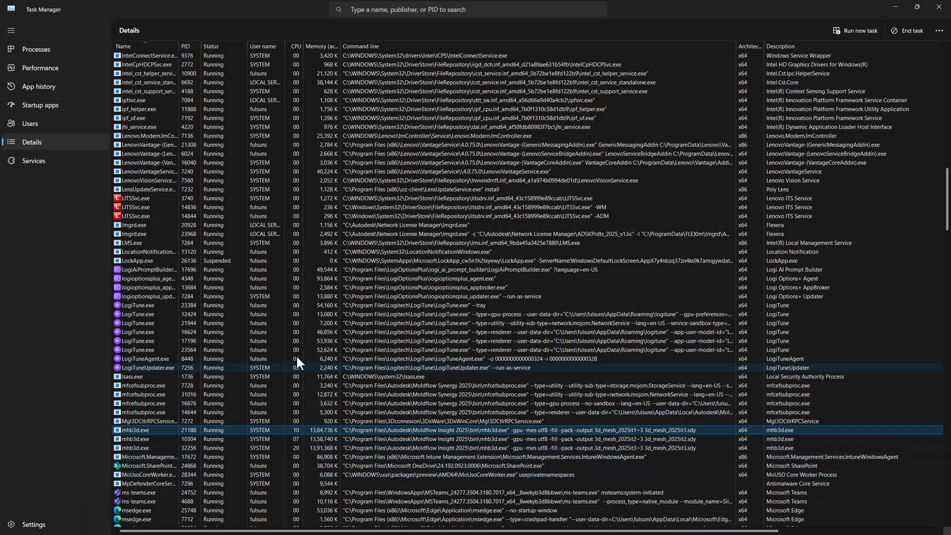
pyautogui.rightClick(153, 427)
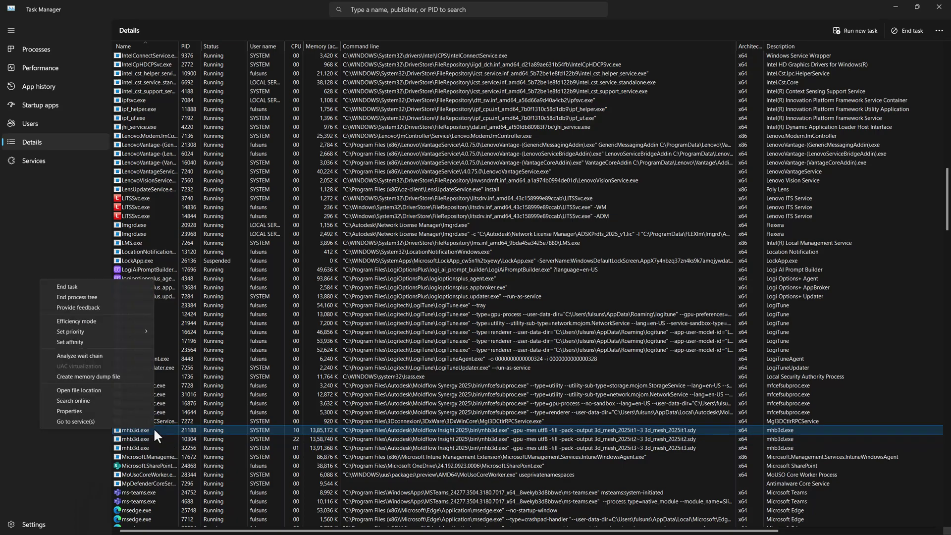
pyautogui.moveTo(115, 331)
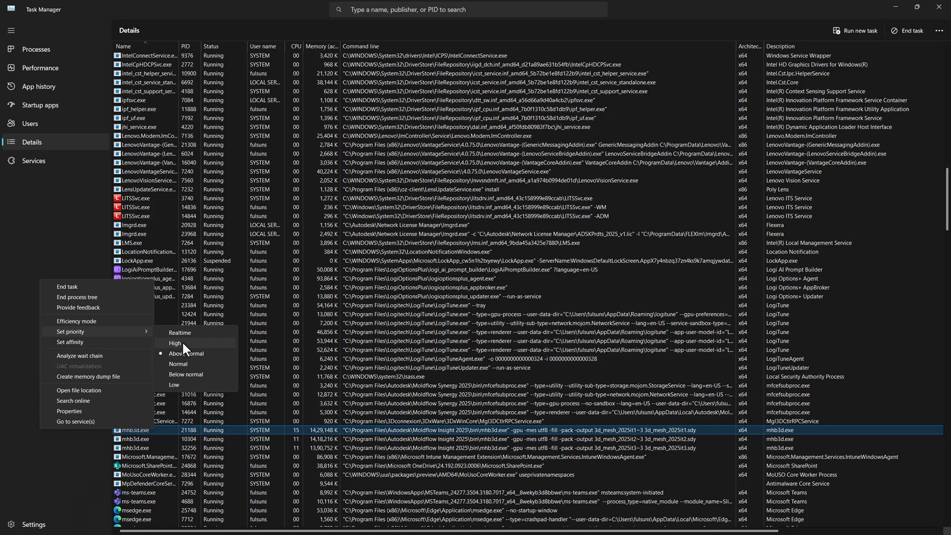
pyautogui.click(399, 439)
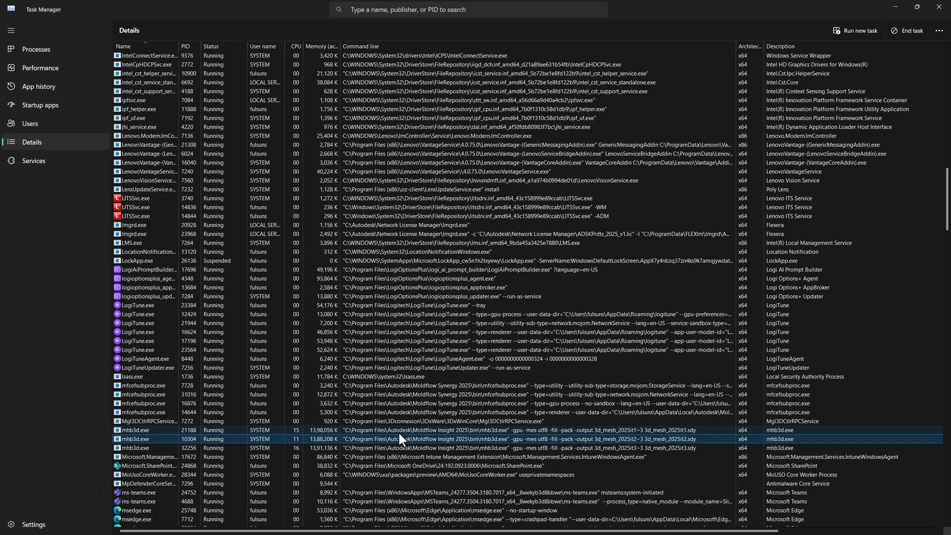
pyautogui.click(896, 6)
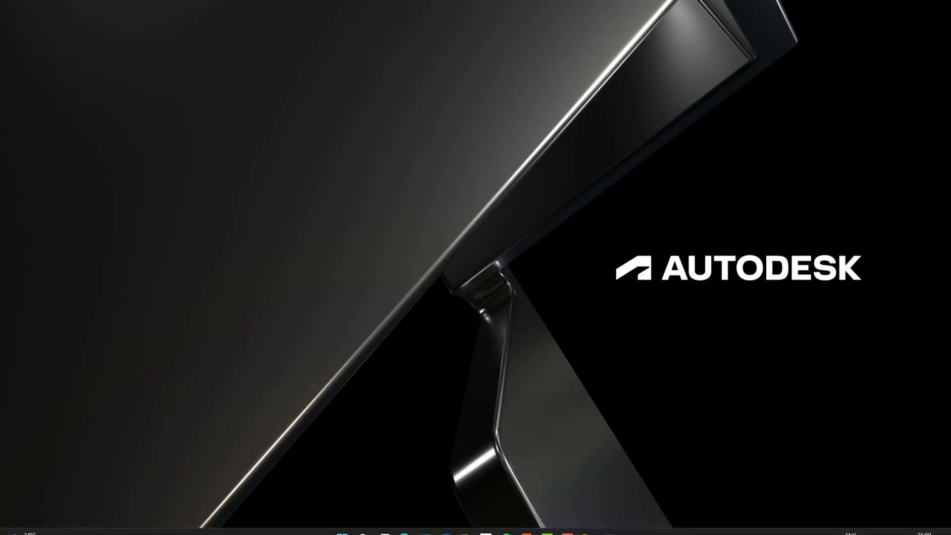